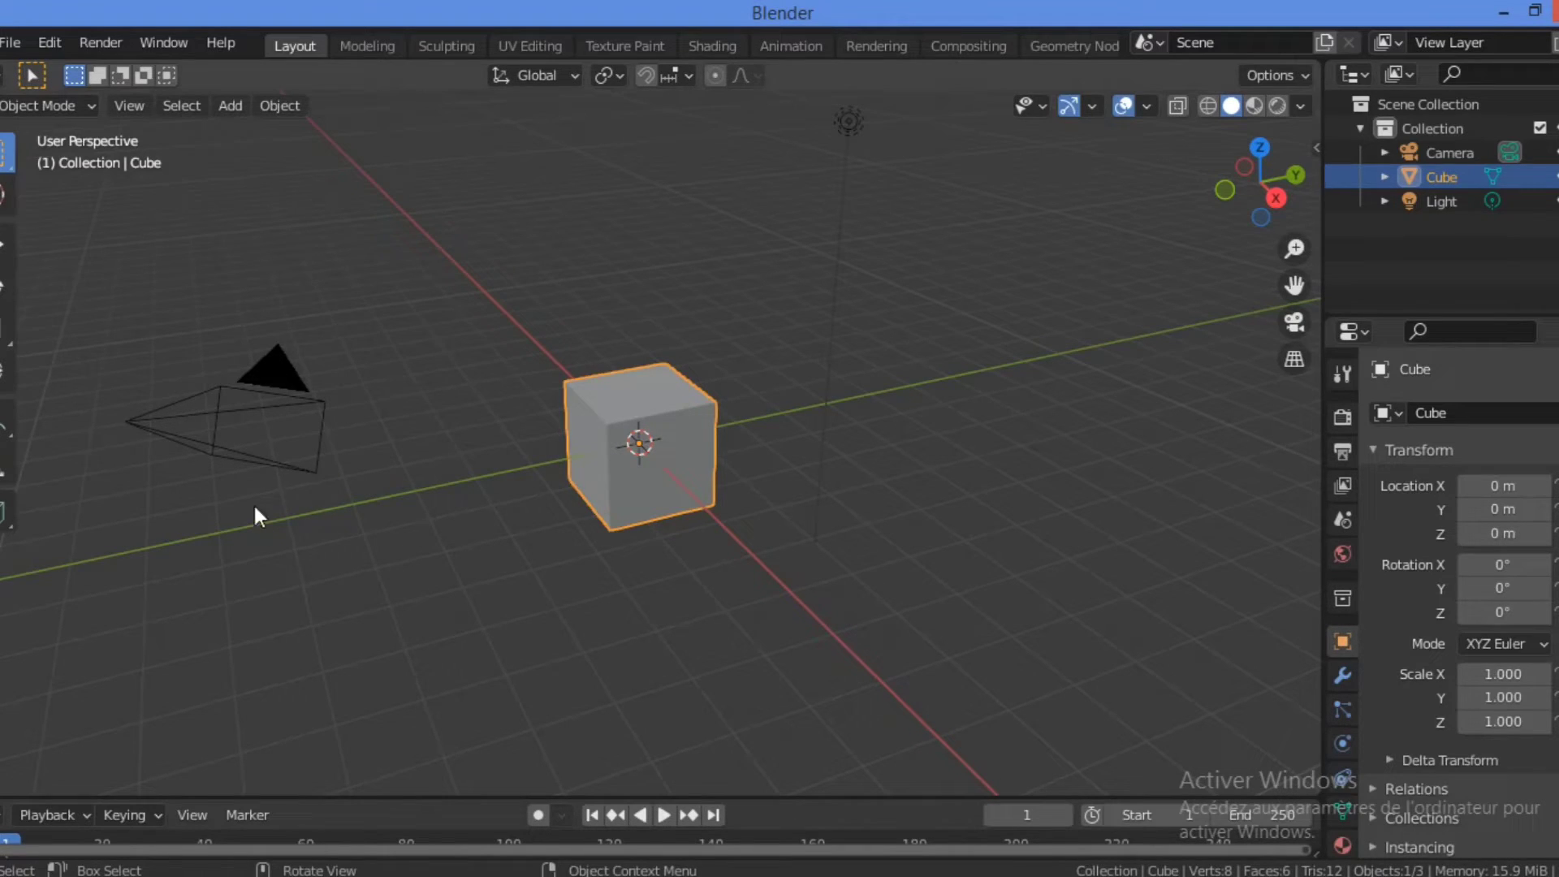
Step: Delete the default Camera, Light and Cube objects from the scene
left_click(276, 423)
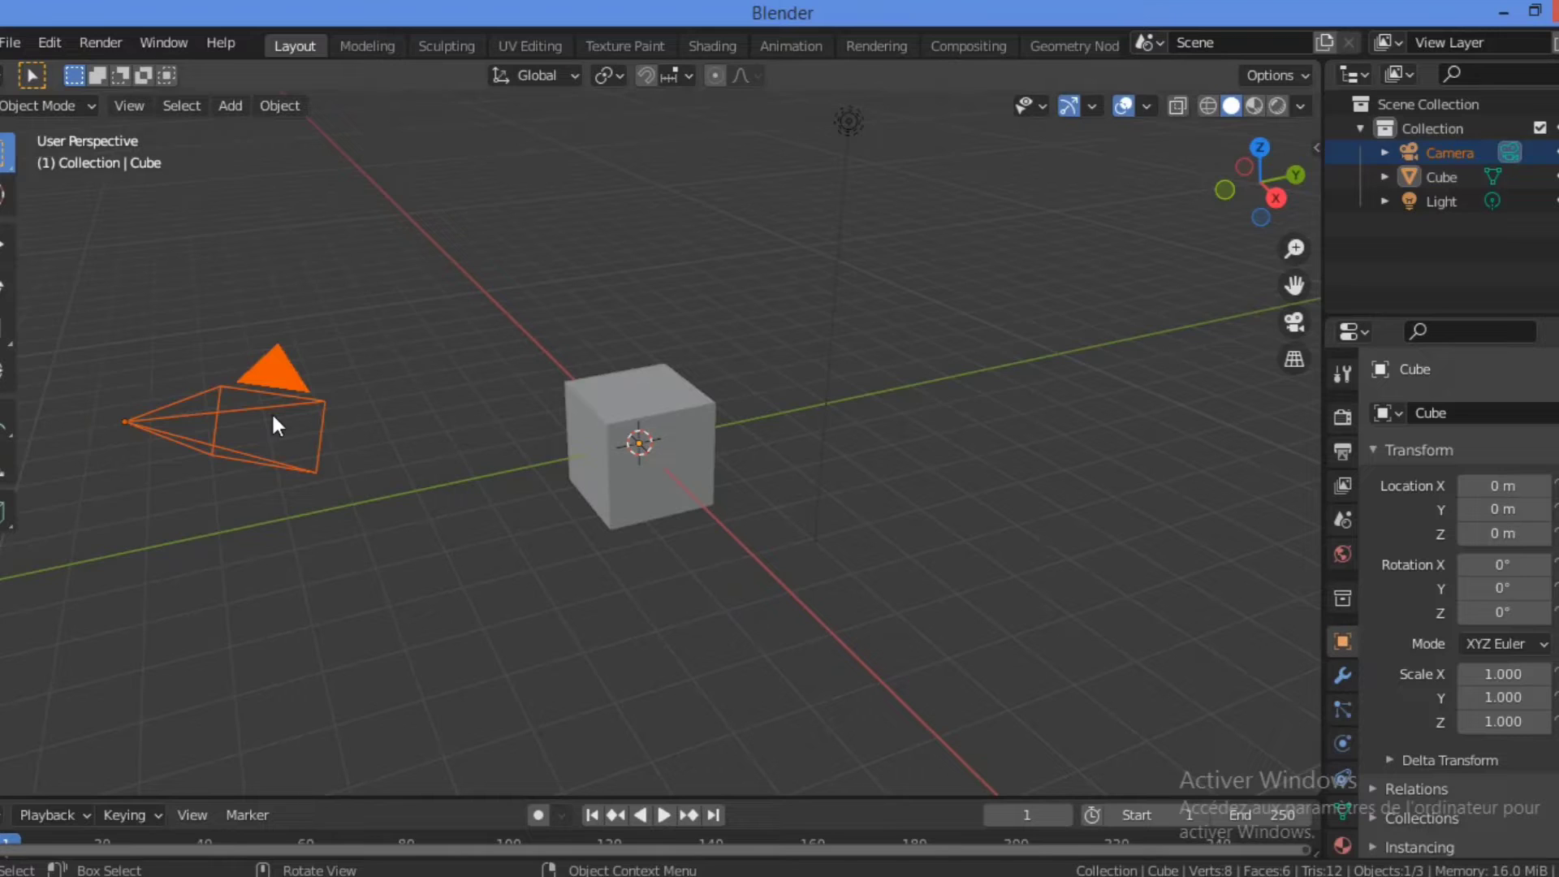
key("x")
left_click(235, 413)
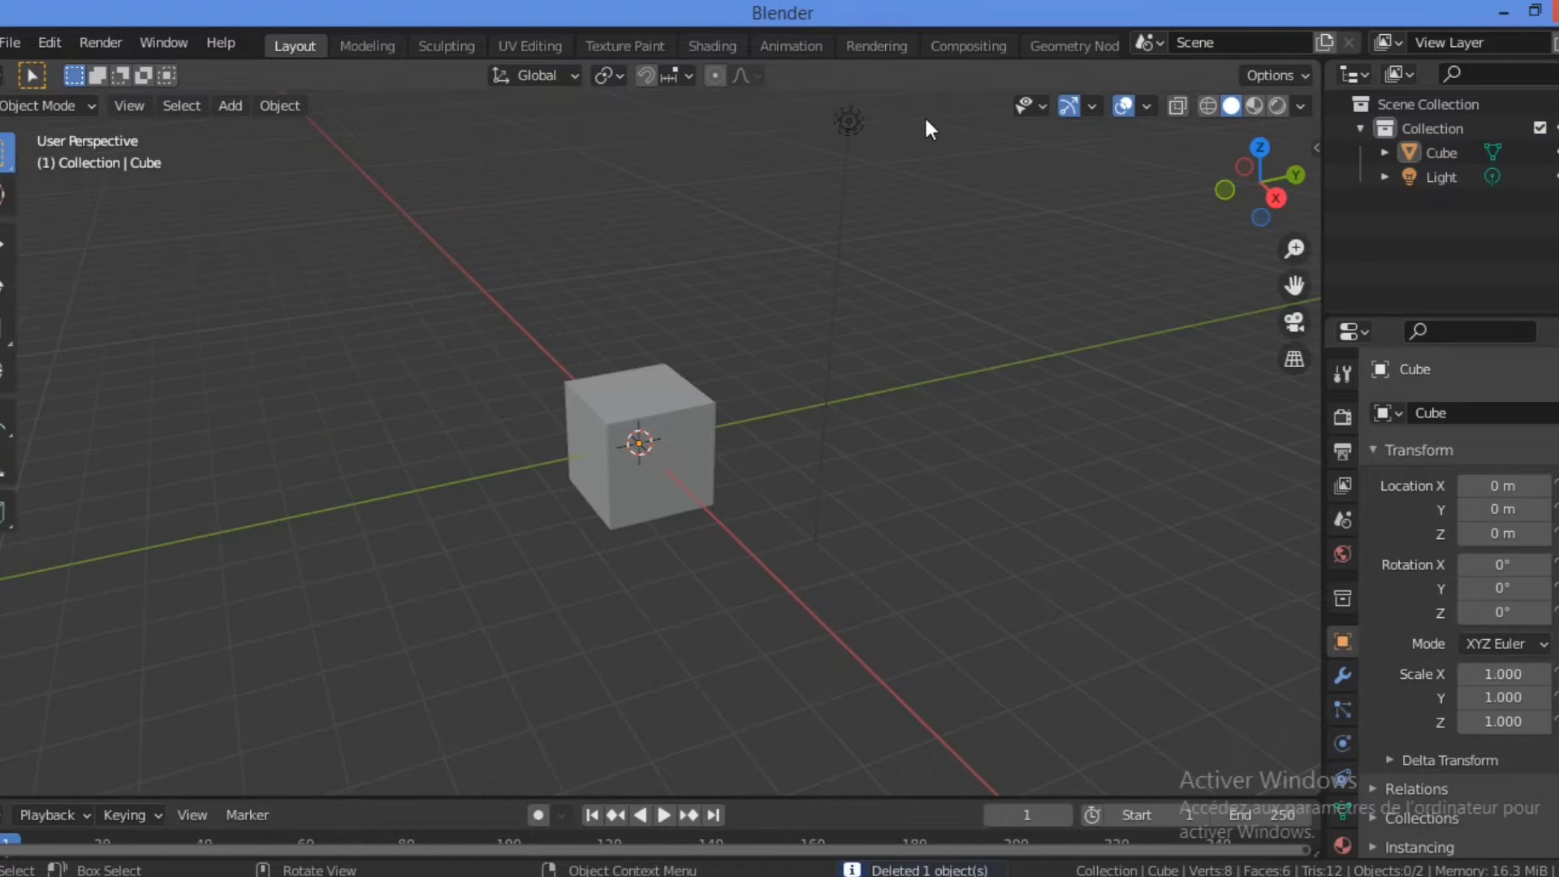
left_click_drag(924, 114, 751, 191)
key("x")
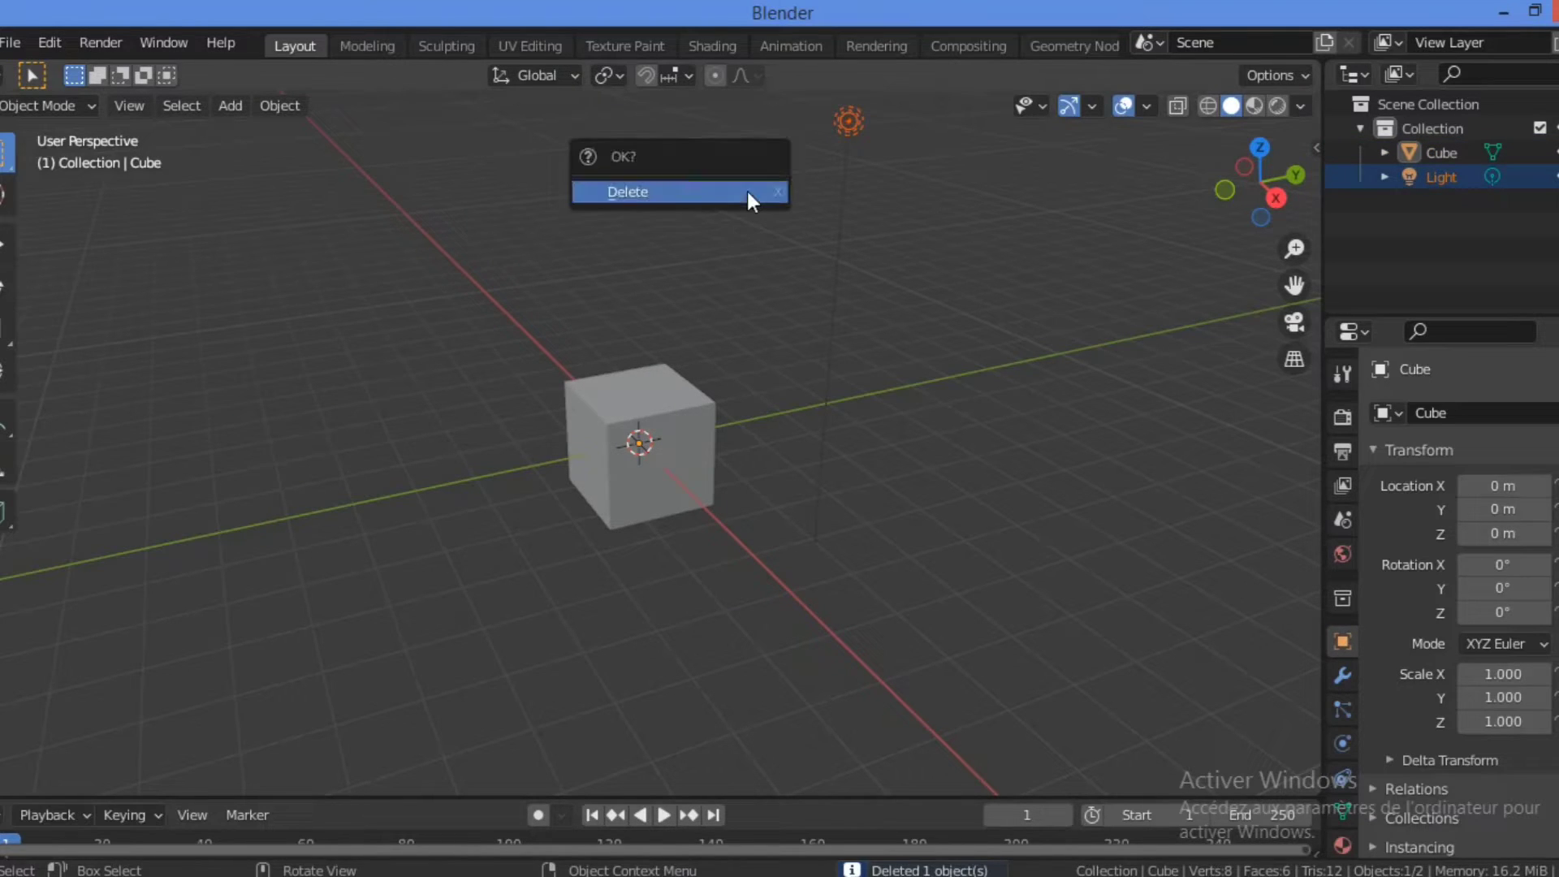
left_click(691, 191)
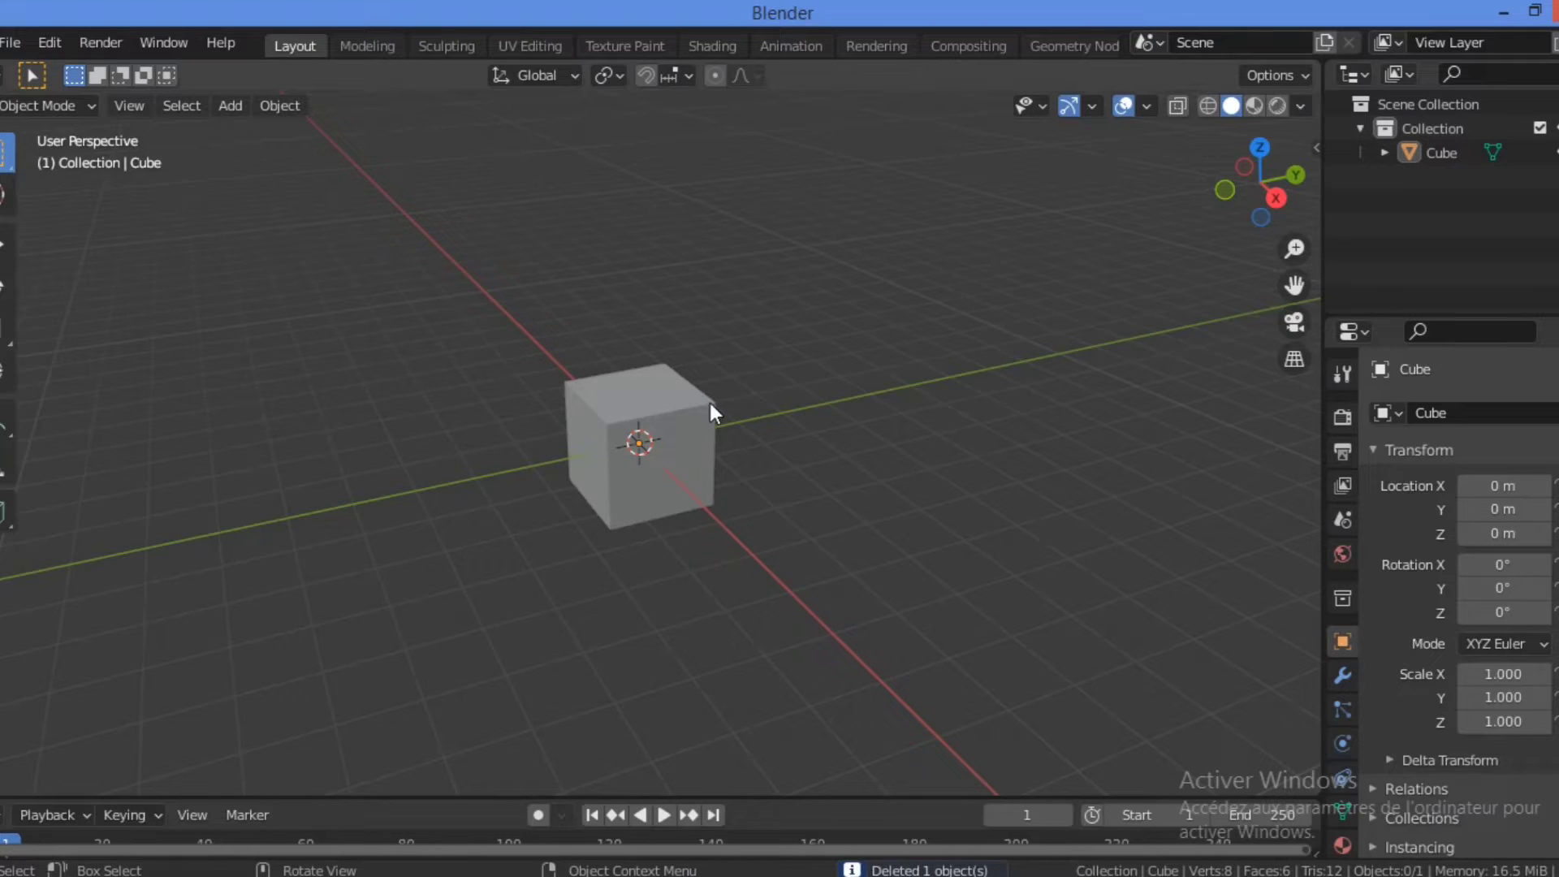
left_click(647, 410)
key("x")
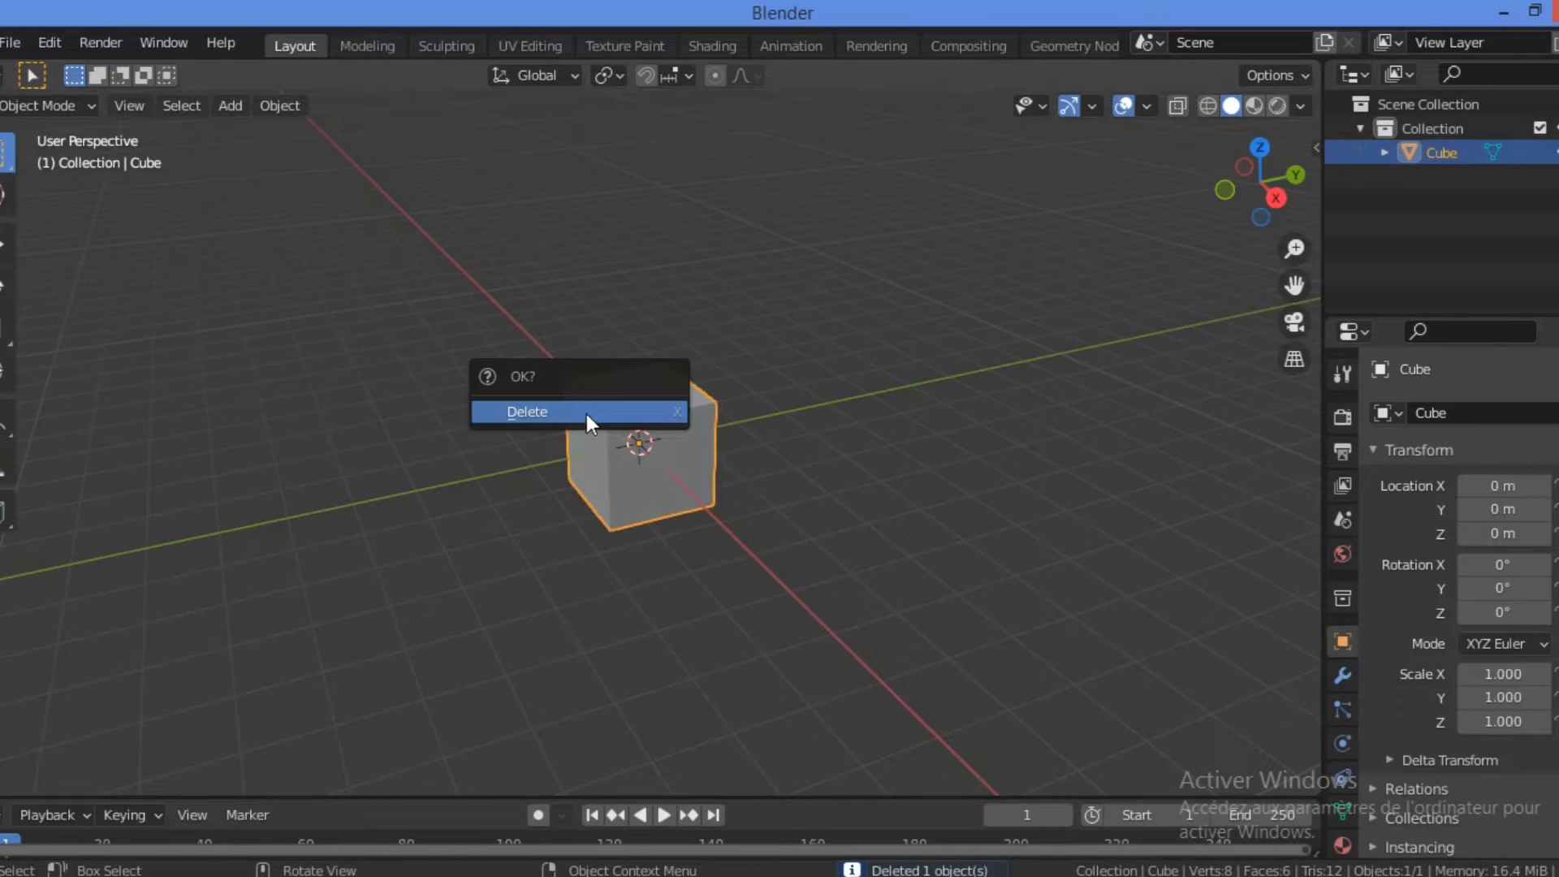
left_click(586, 413)
key("shift+a")
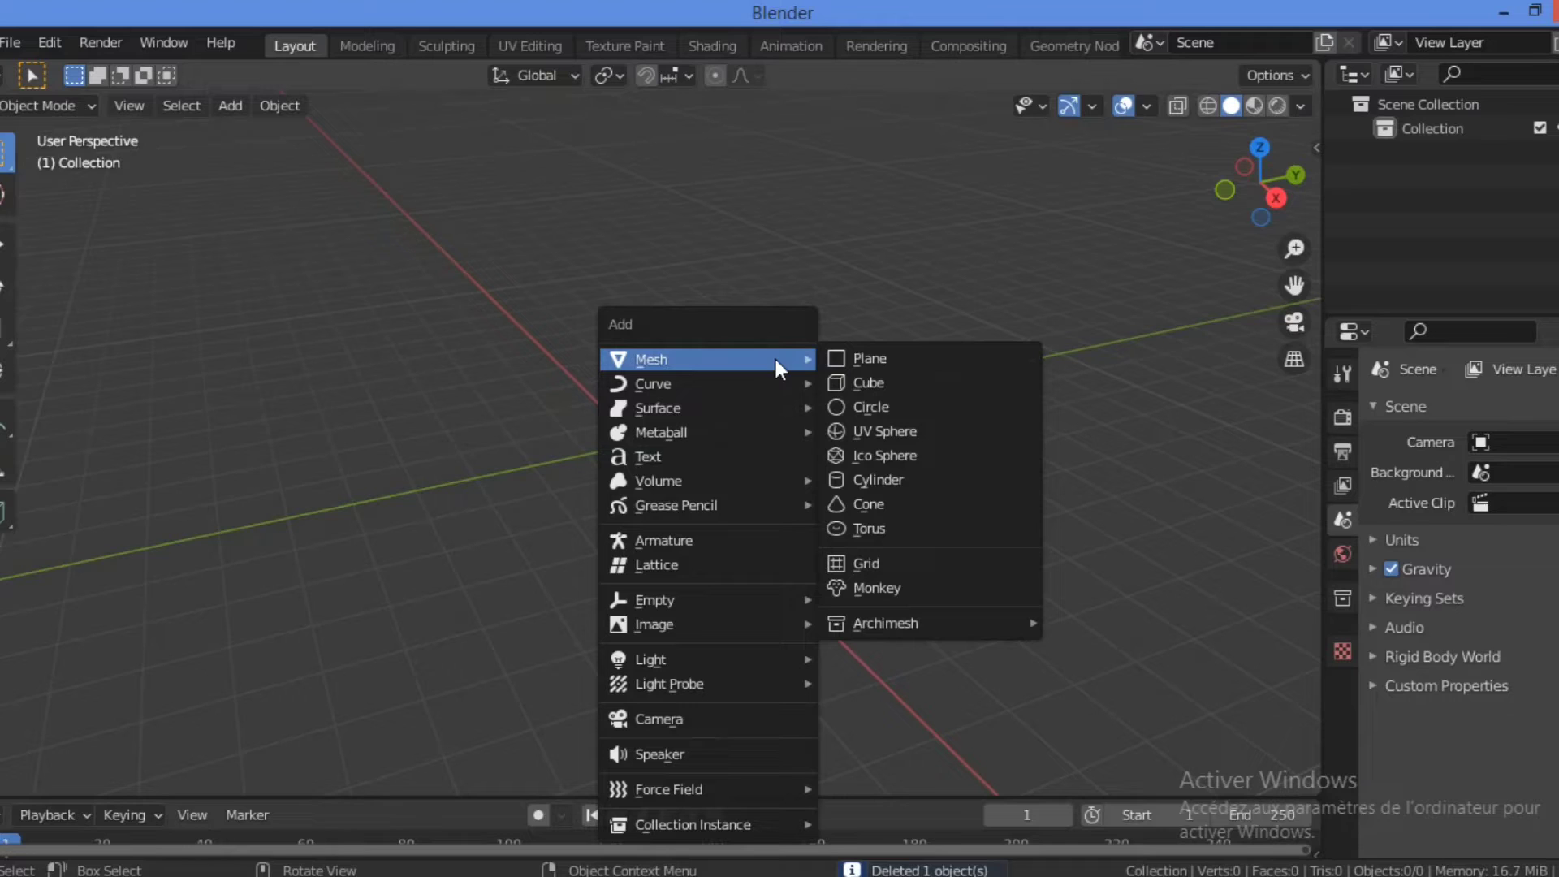
Step: Add a plane and subdivide it in Edit Mode with 4 cuts
left_click(936, 356)
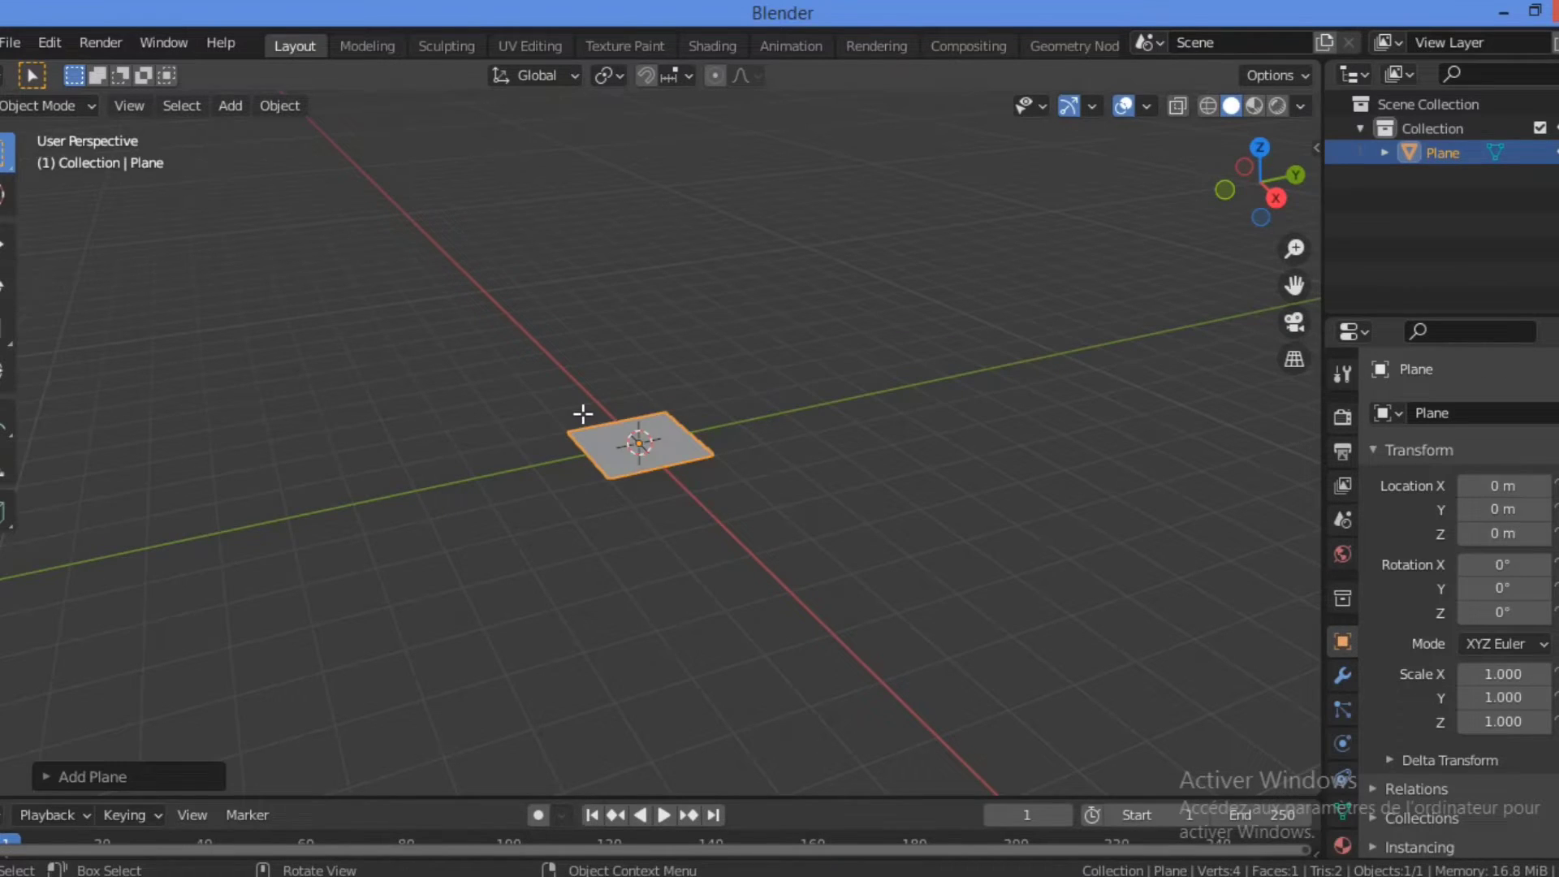
key("Tab")
right_click(688, 440)
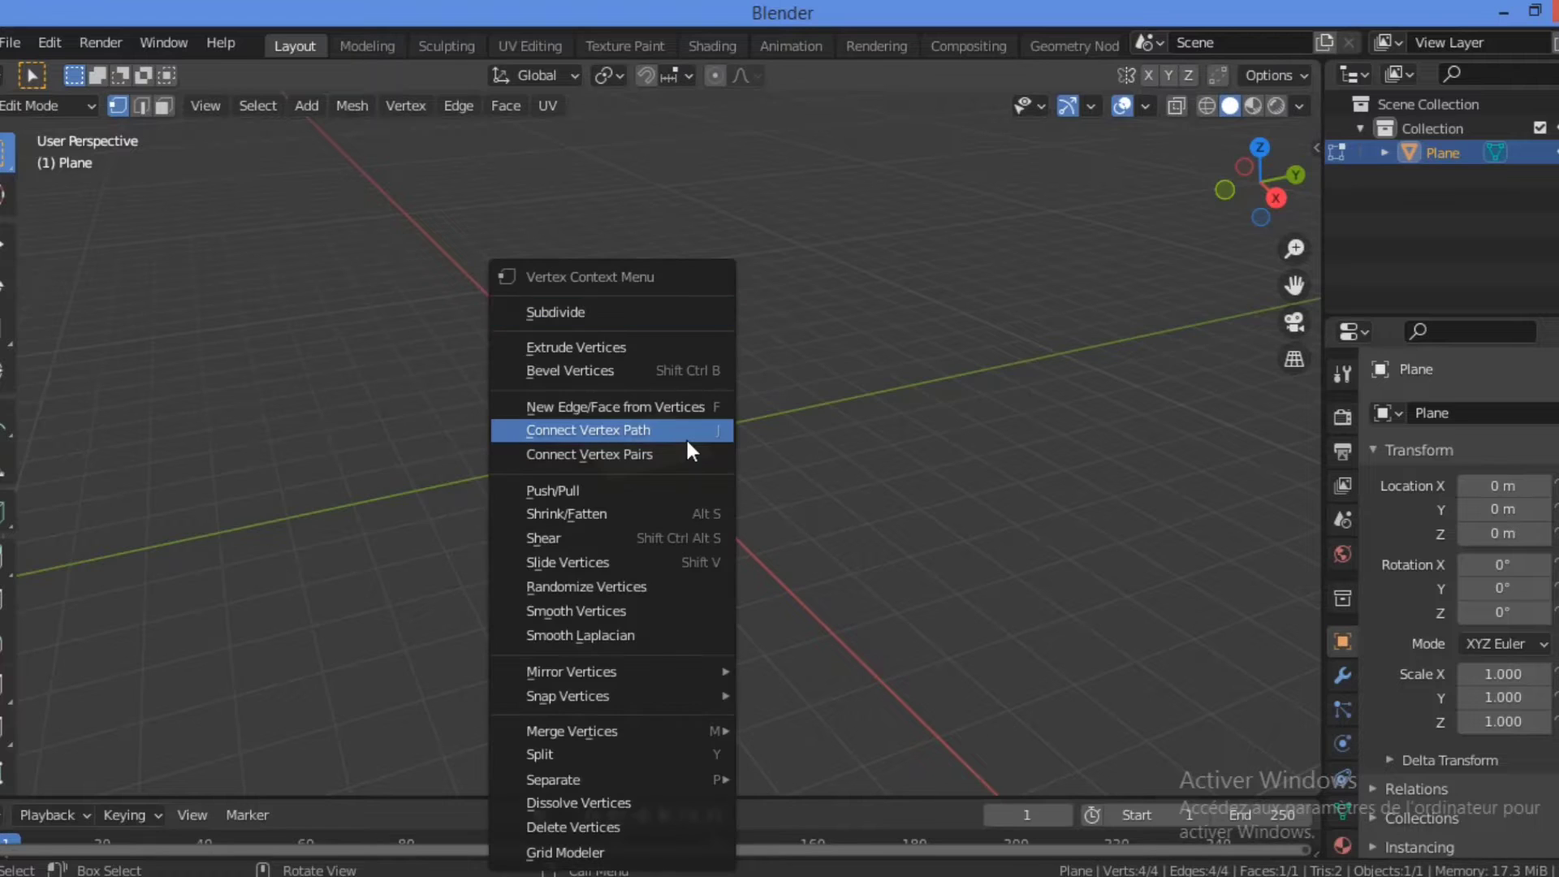
left_click(640, 314)
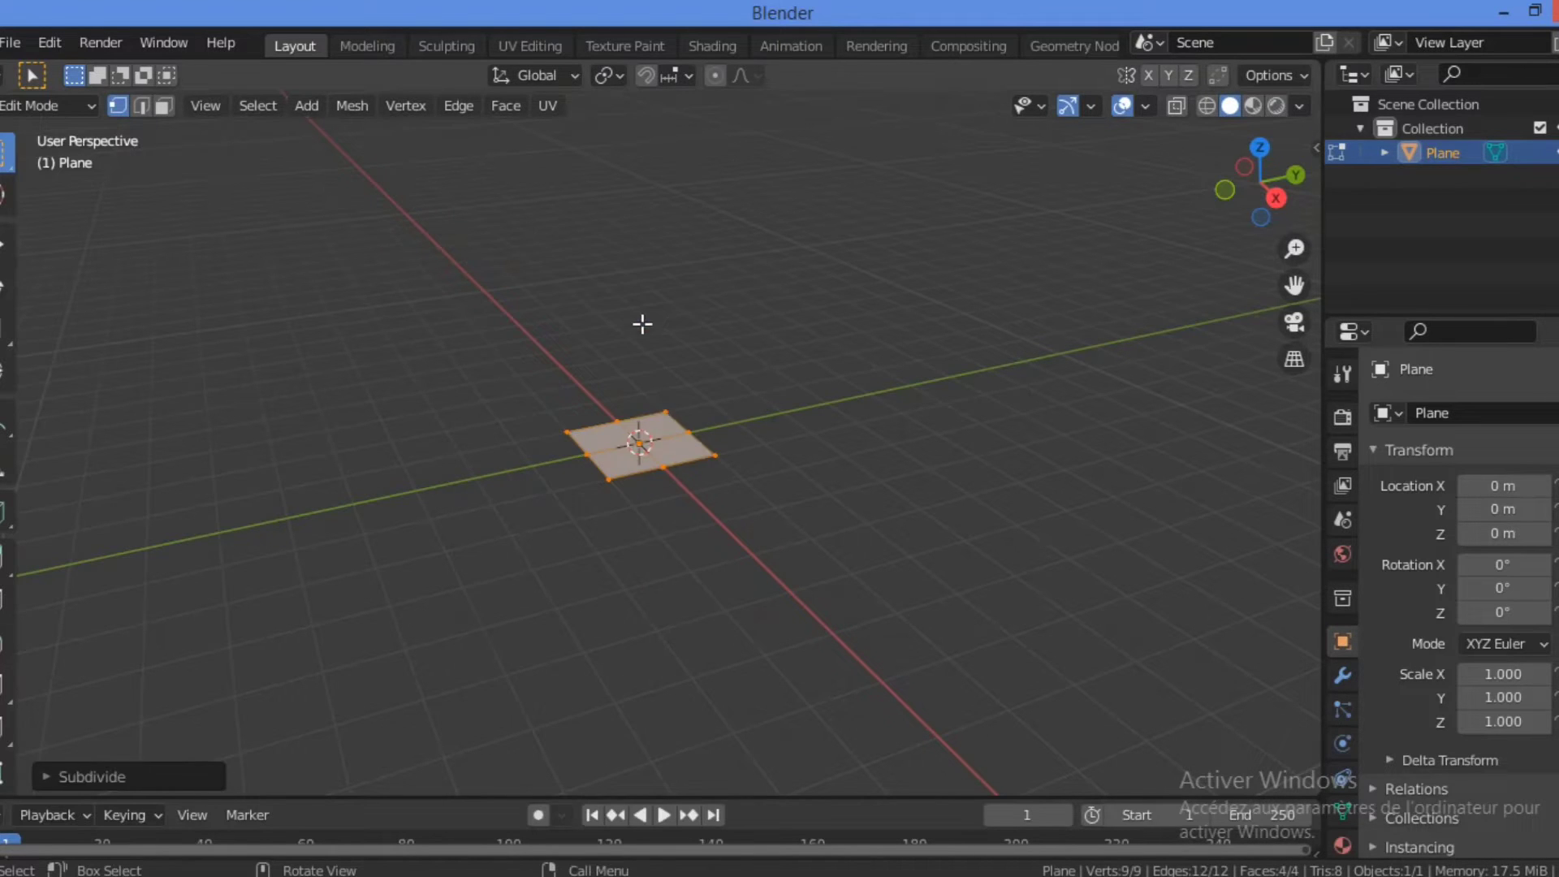
left_click(170, 759)
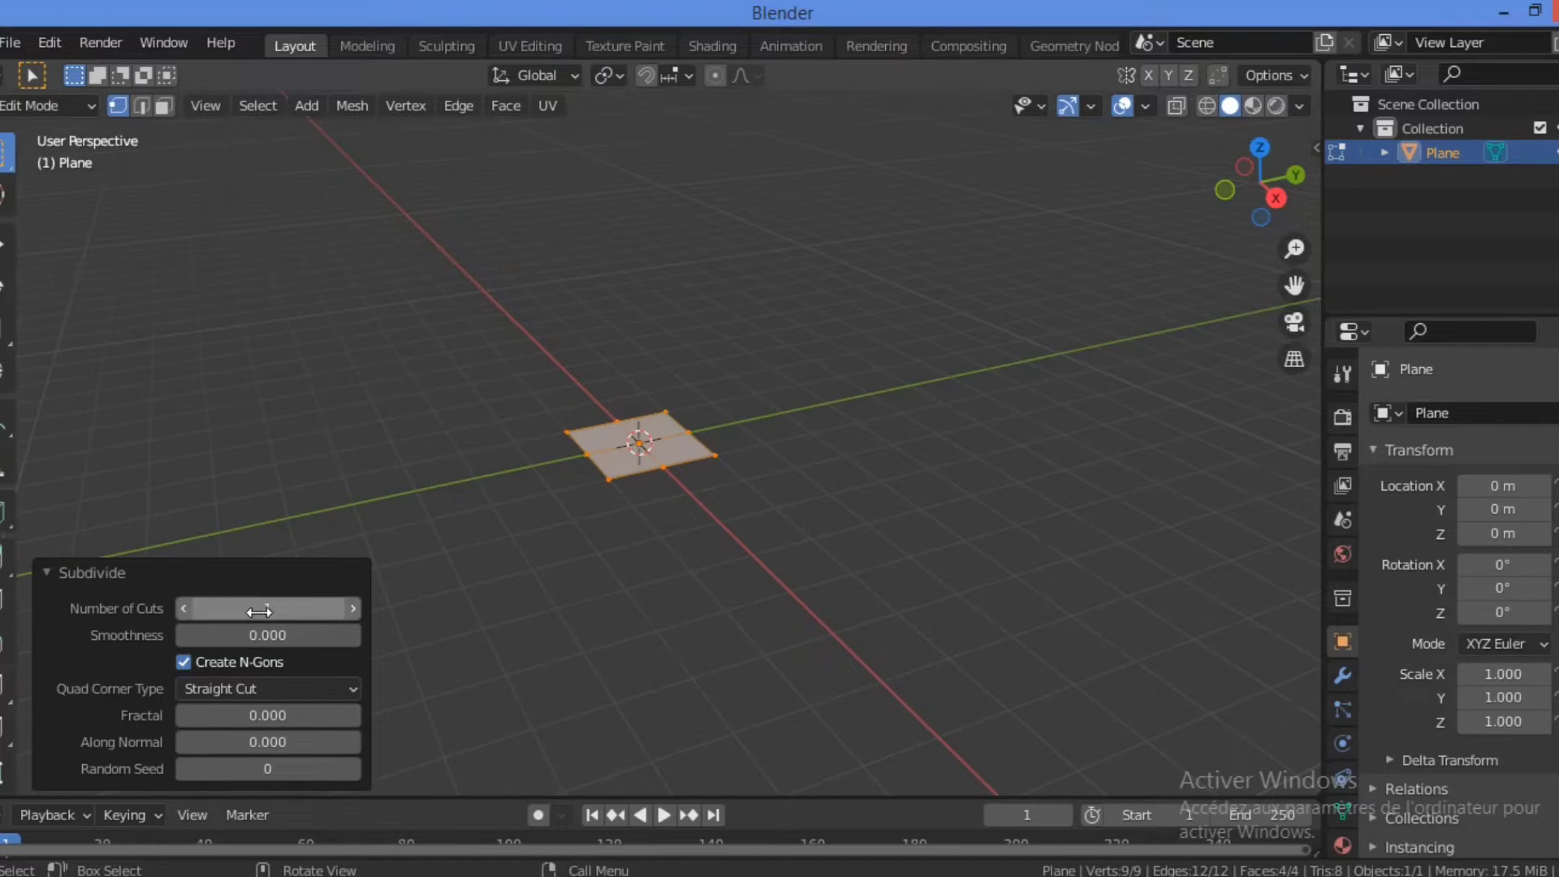
left_click(351, 608)
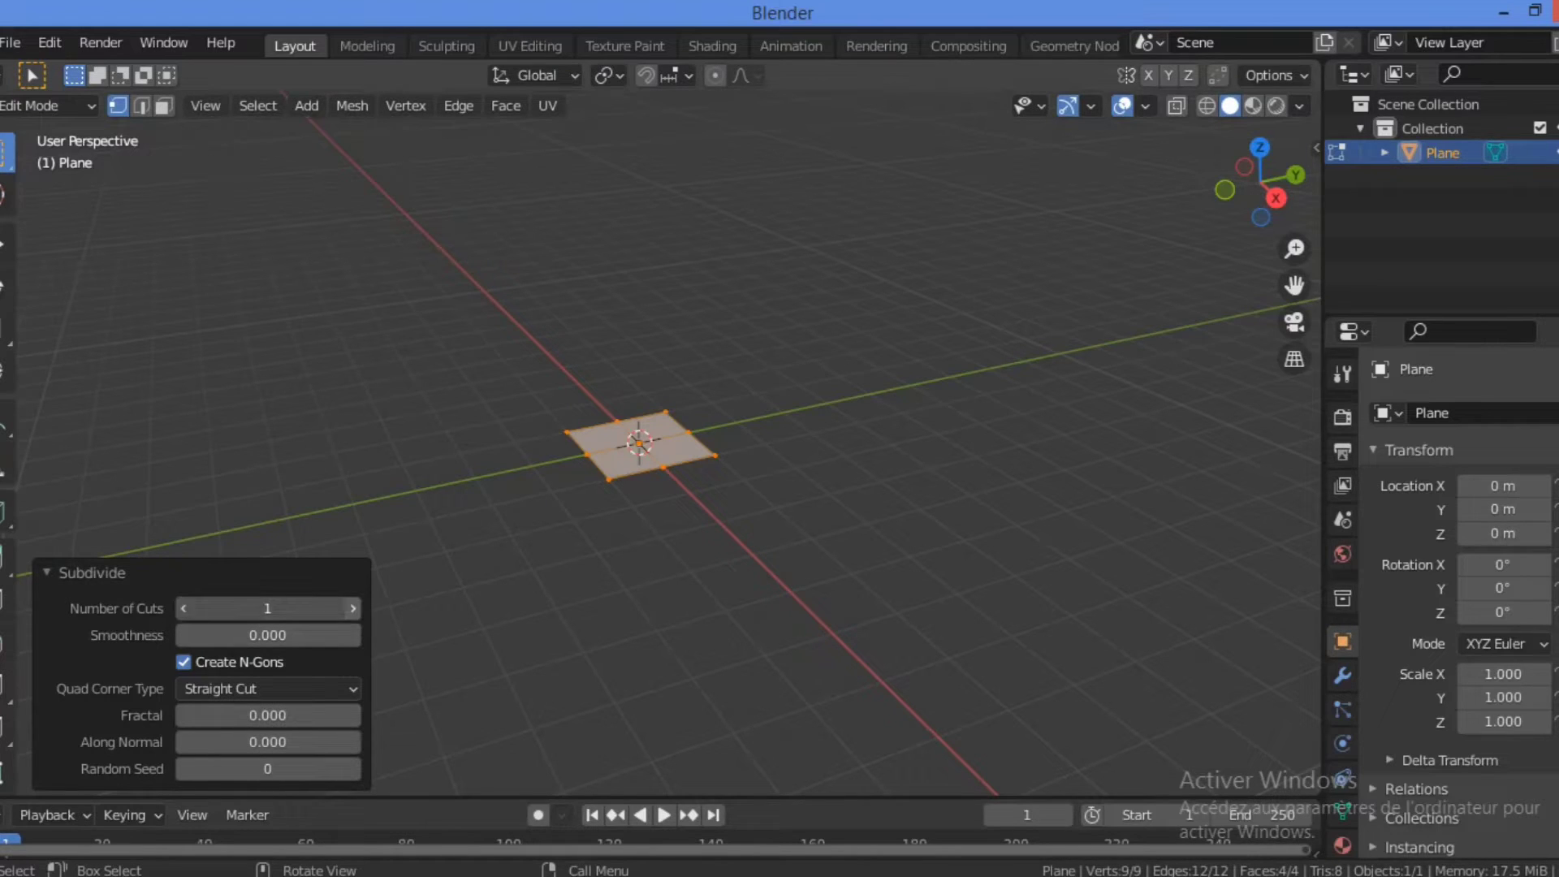
left_click(355, 606)
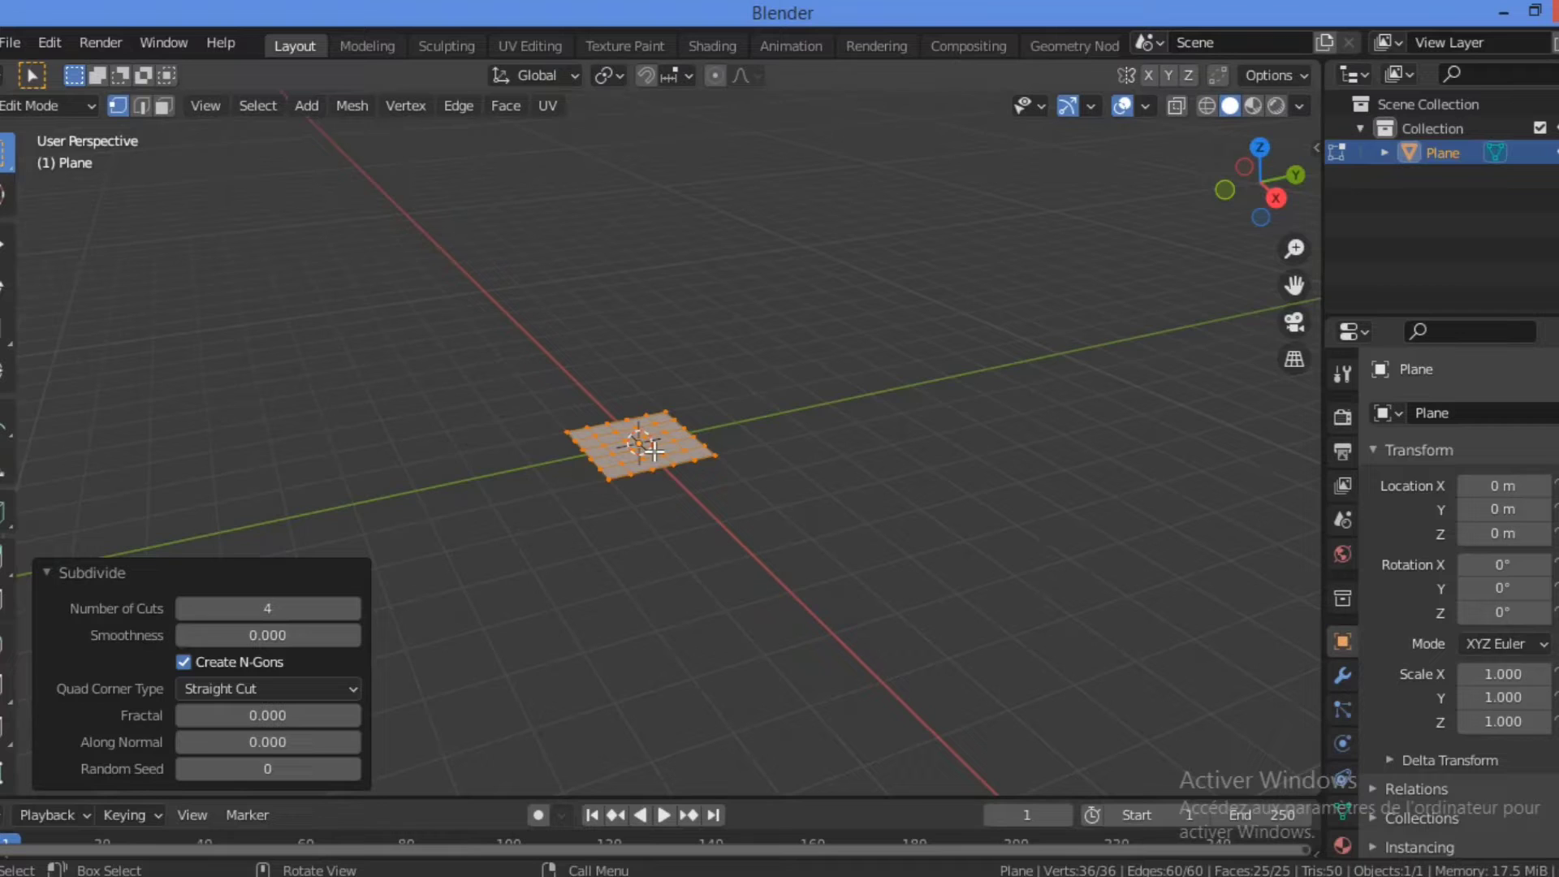
Step: Scale the whole plane up about 5.6 times
left_click(547, 374)
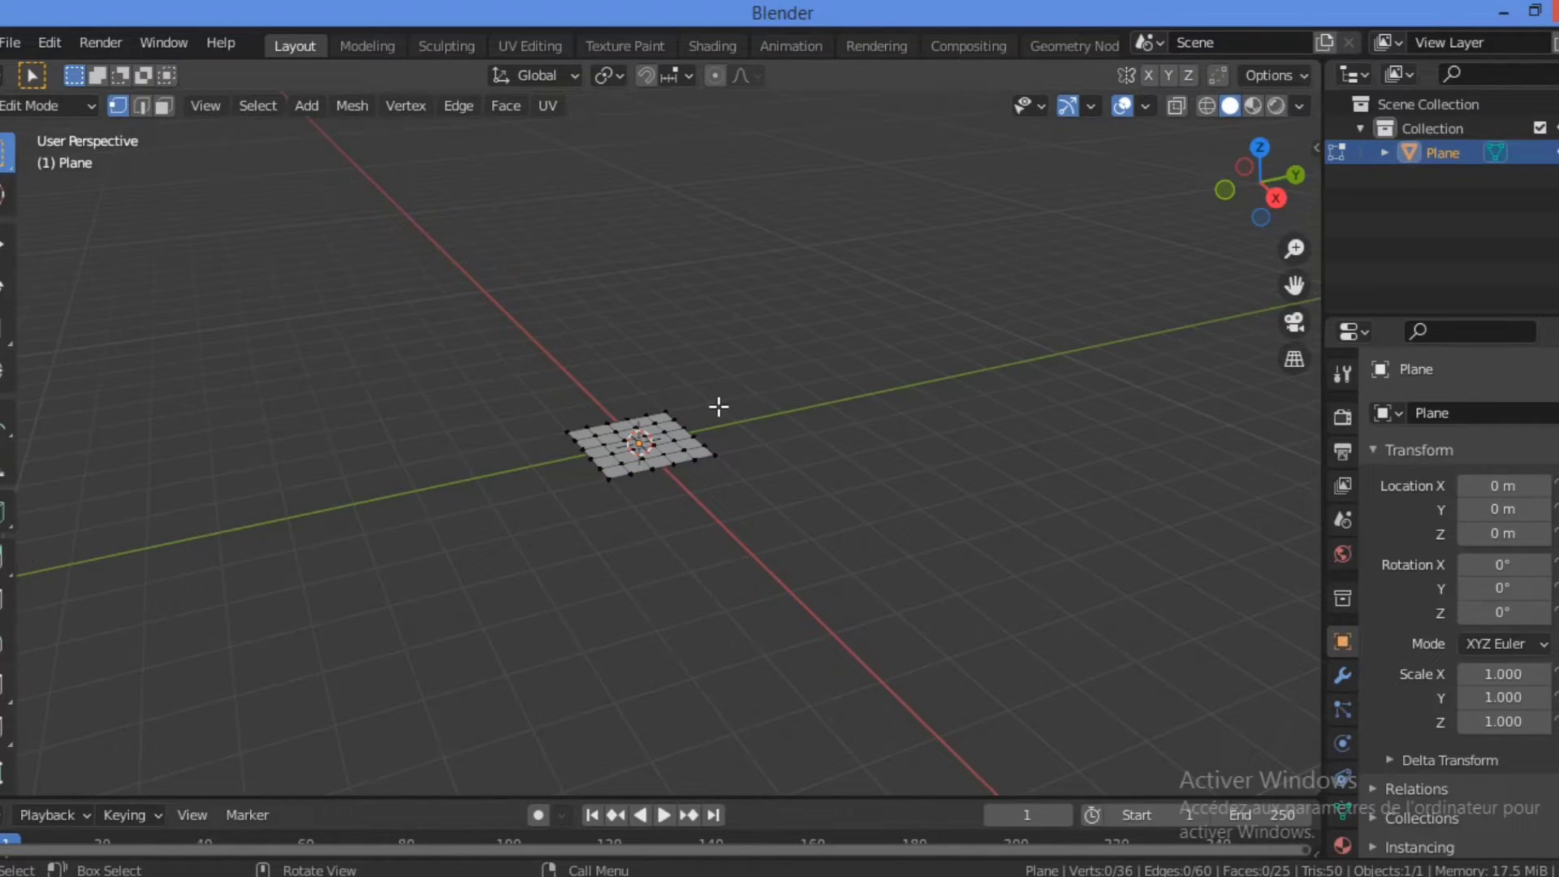
key("a")
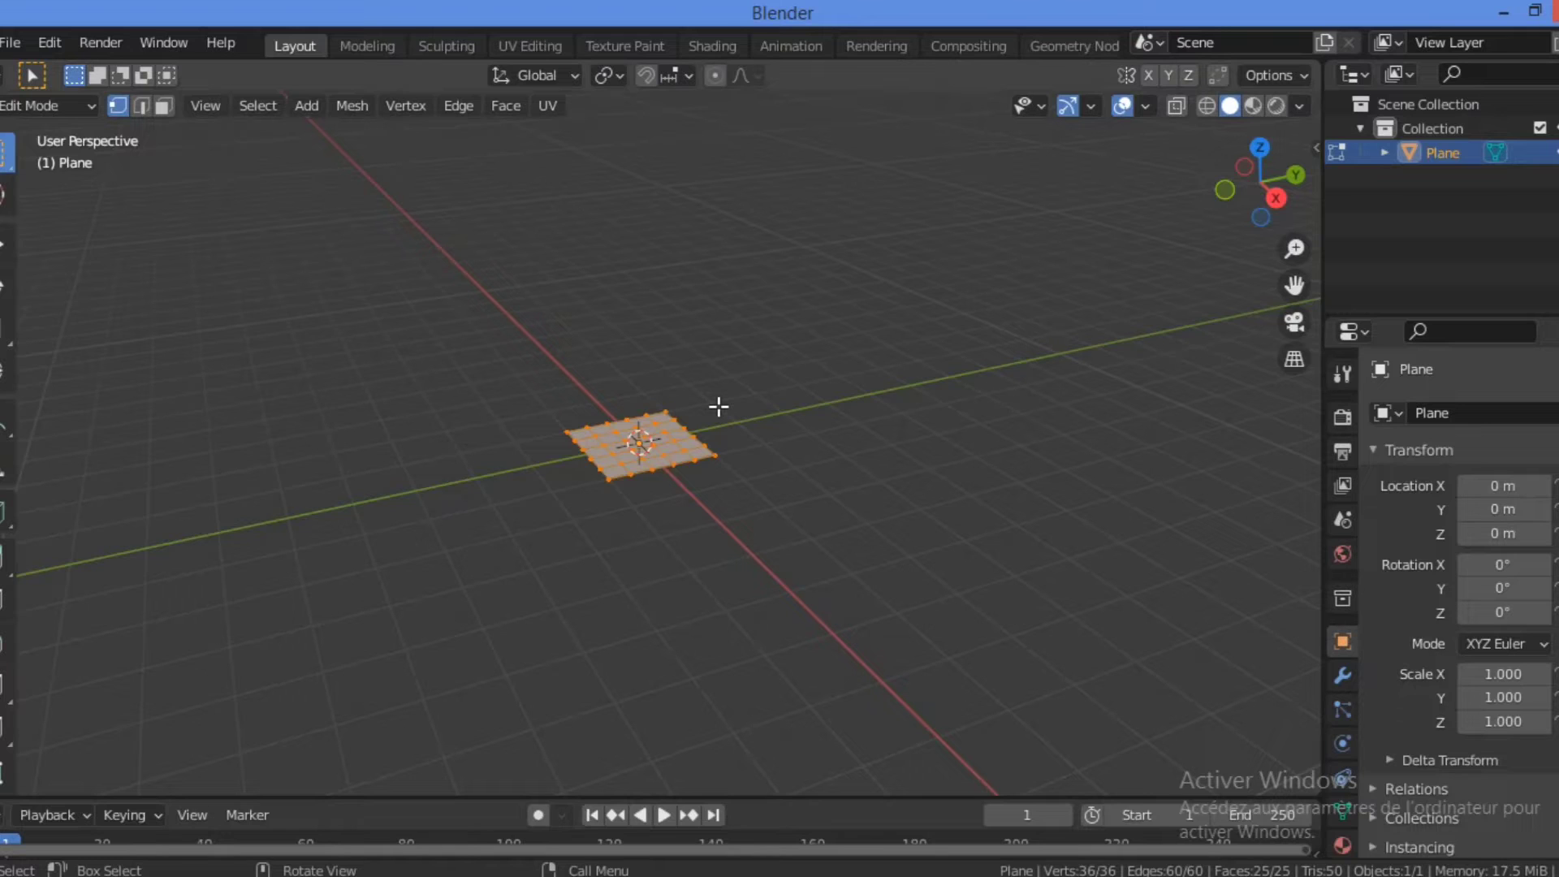
key("s")
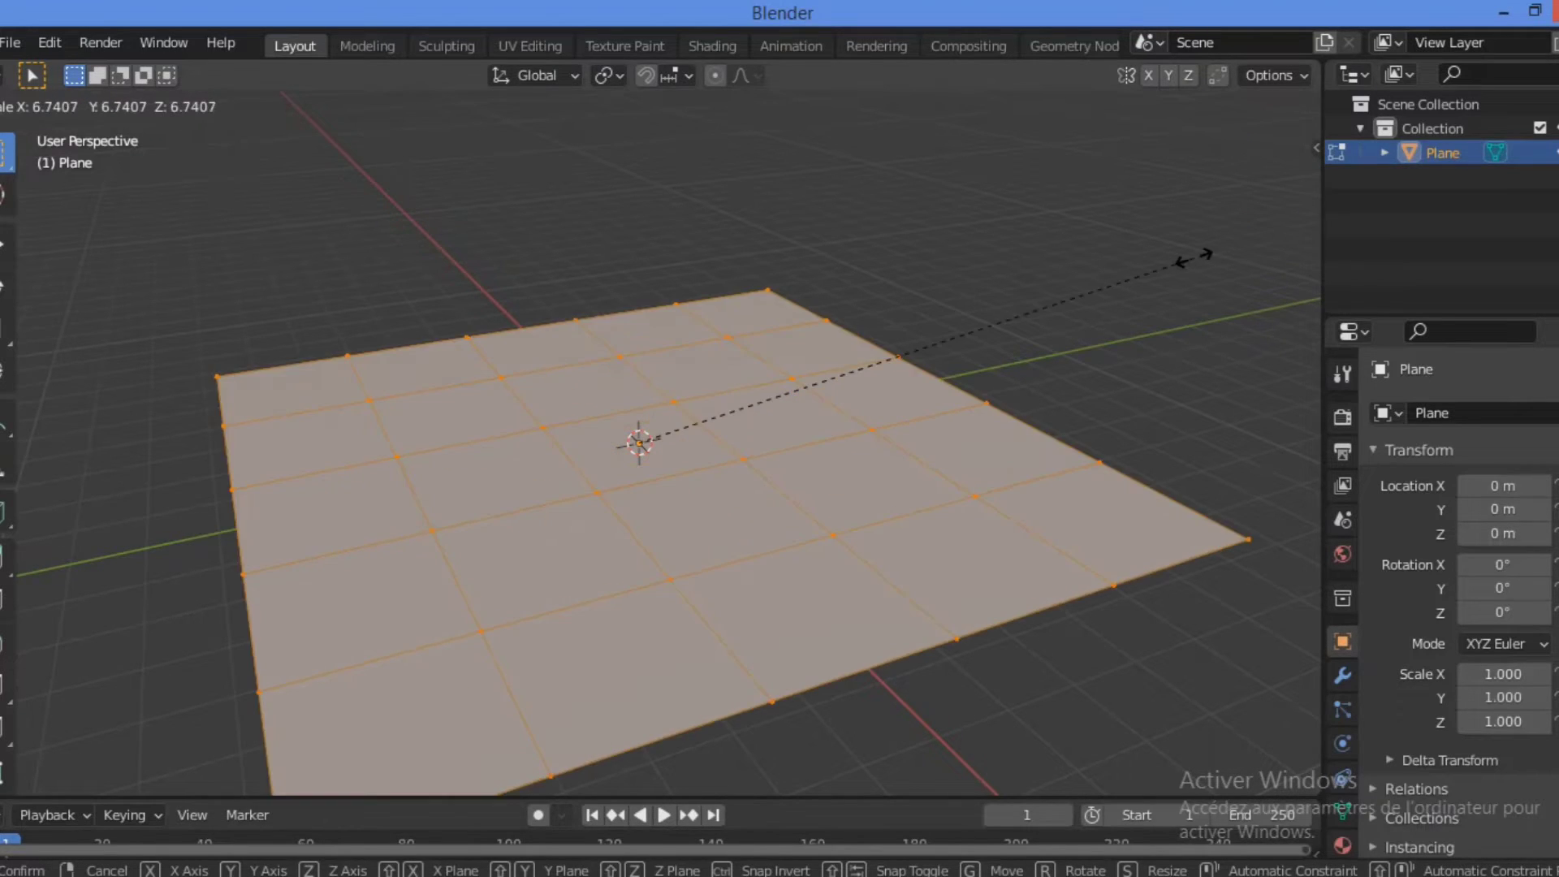
left_click(1103, 290)
Step: Subdivide the enlarged plane twice more into a 20-by-20 grid, then deselect all
right_click(693, 436)
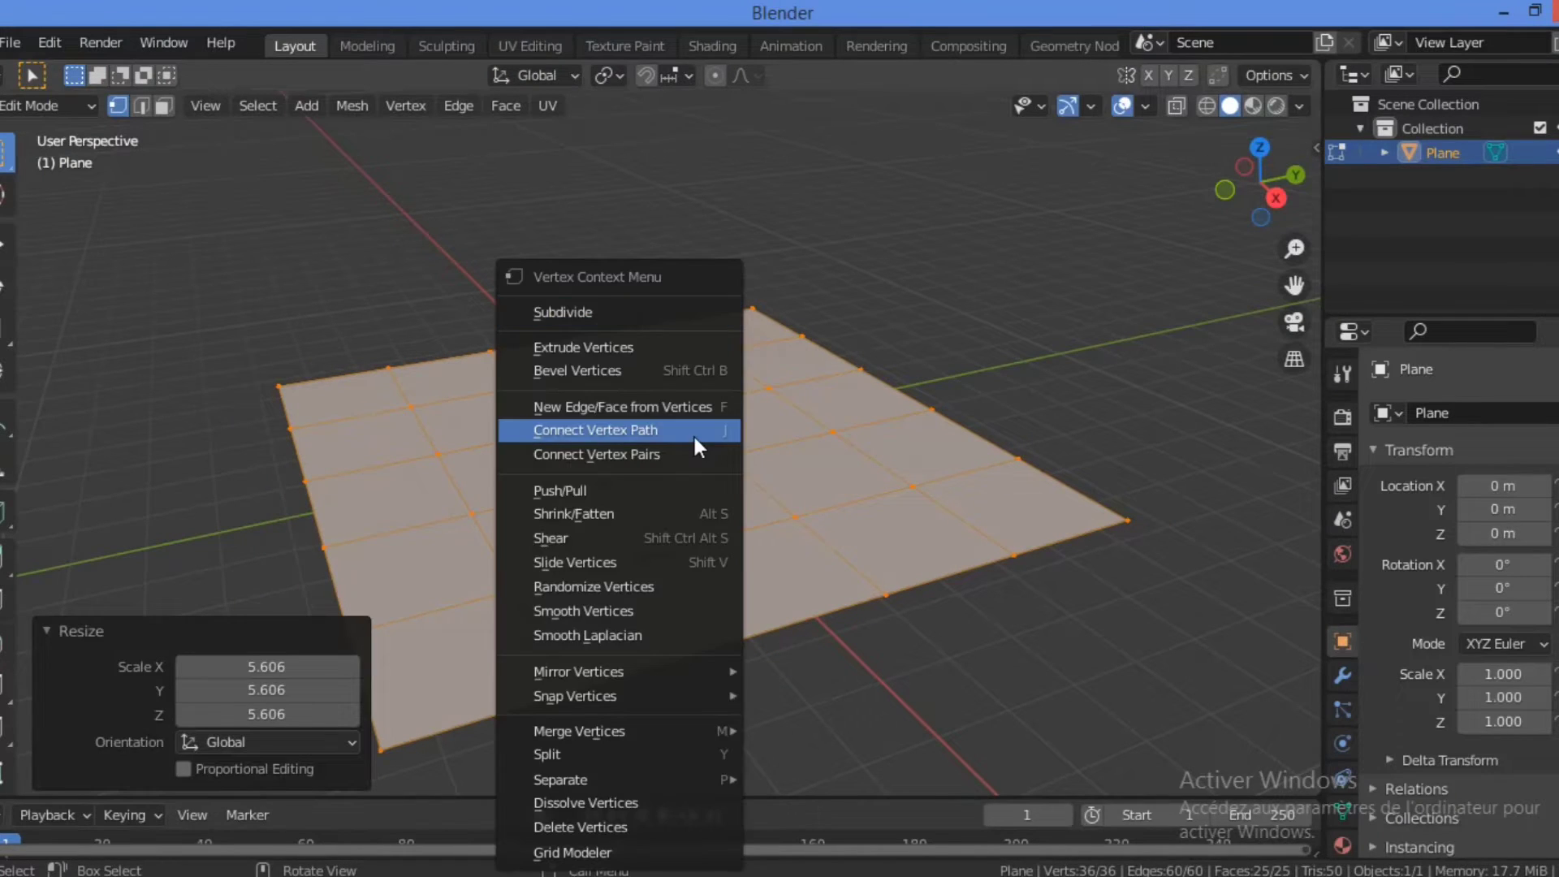
left_click(633, 302)
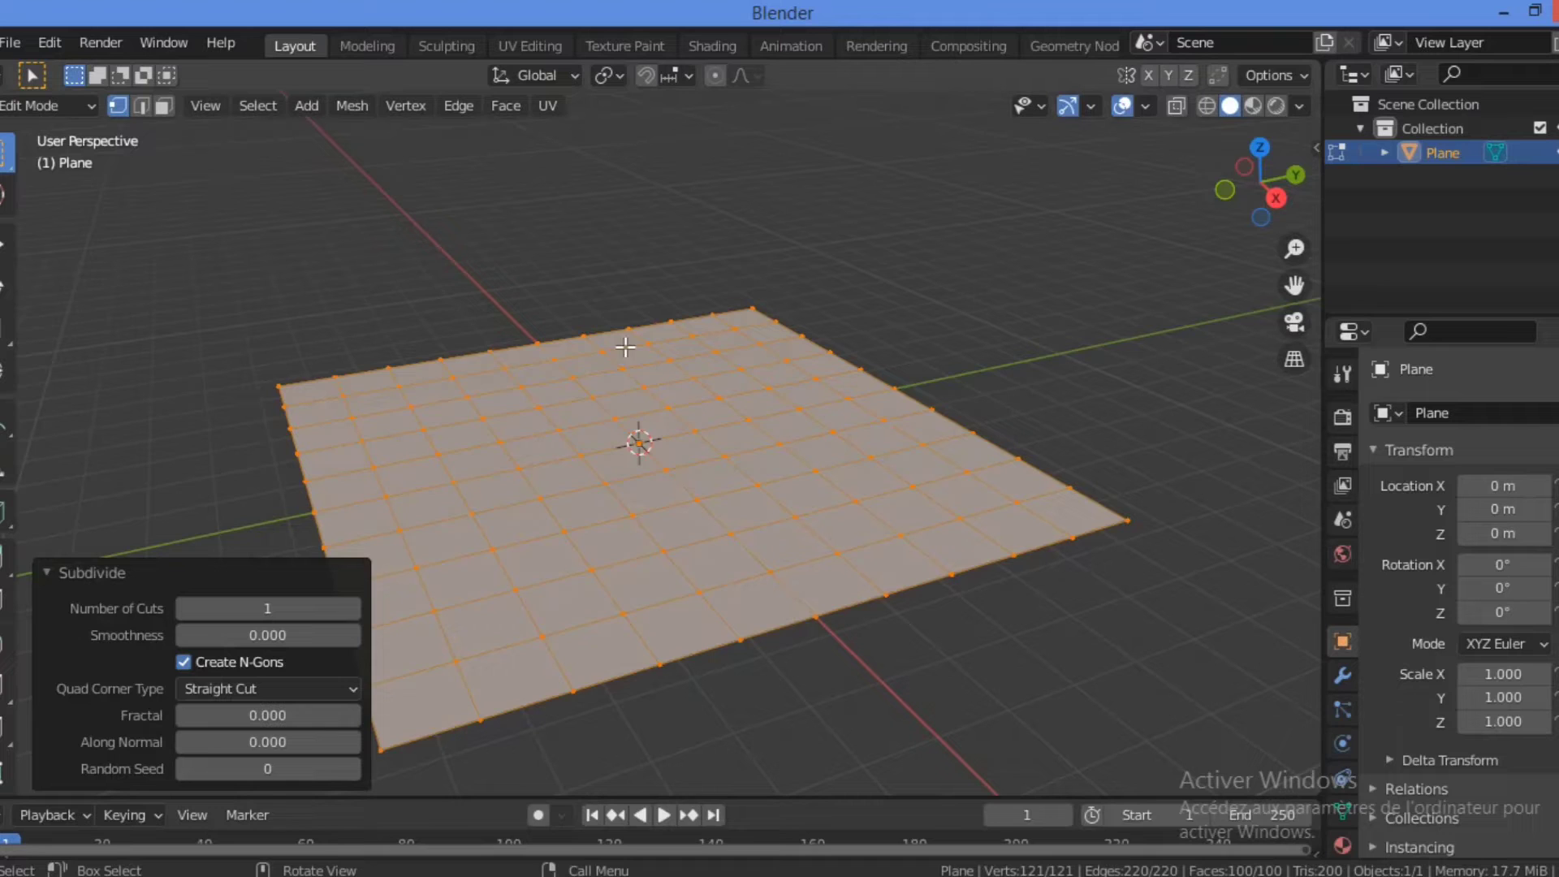
right_click(608, 414)
left_click(551, 316)
left_click(391, 228)
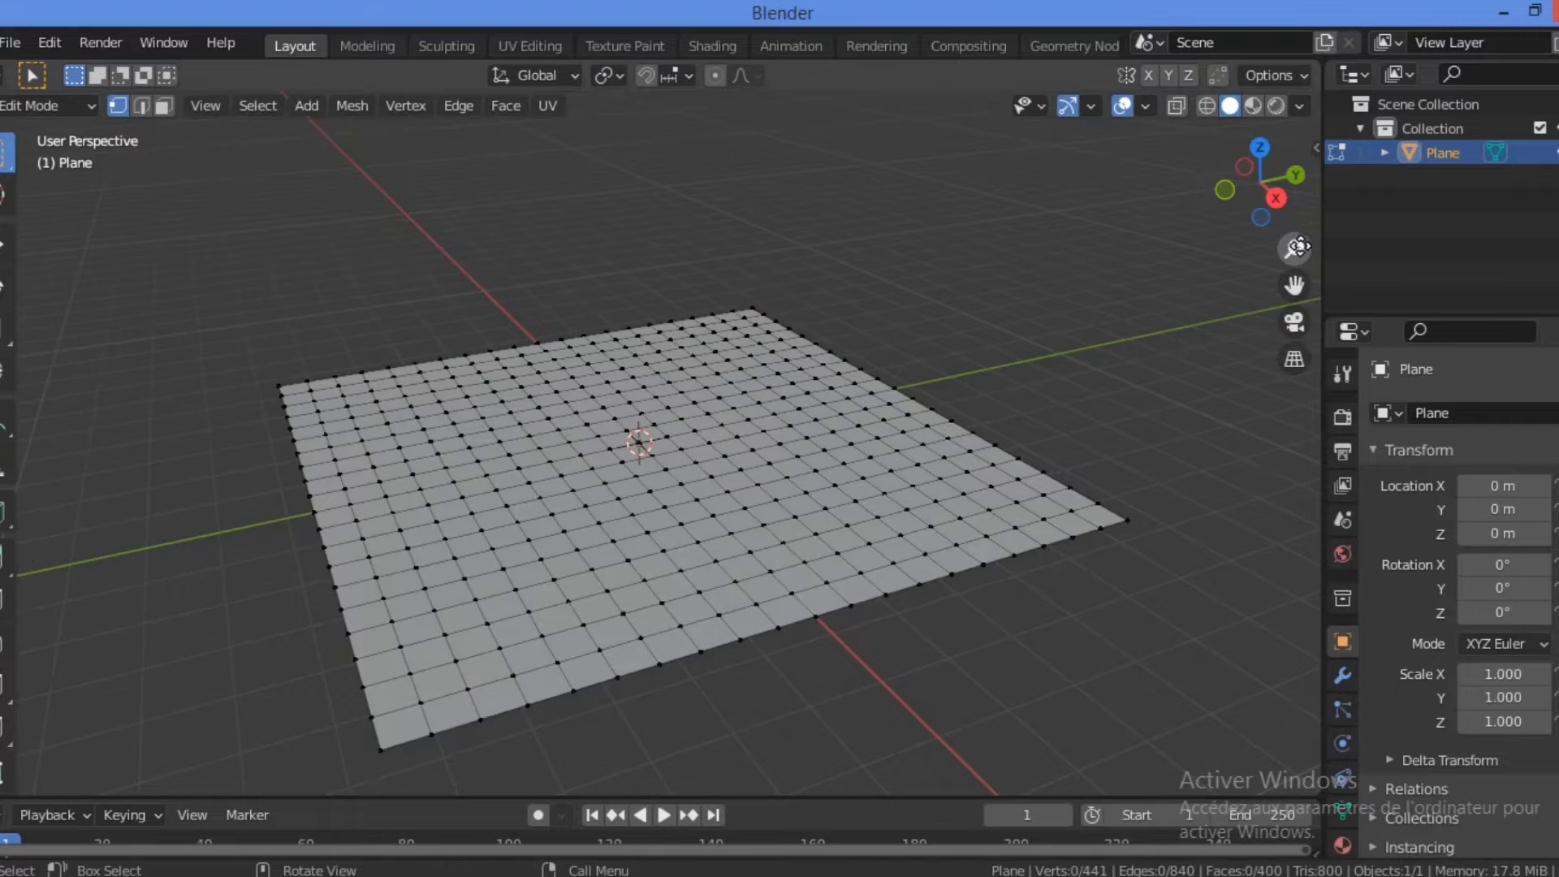
Step: Enable proportional editing and keep its falloff set to Smooth
left_click_drag(1293, 249, 1294, 268)
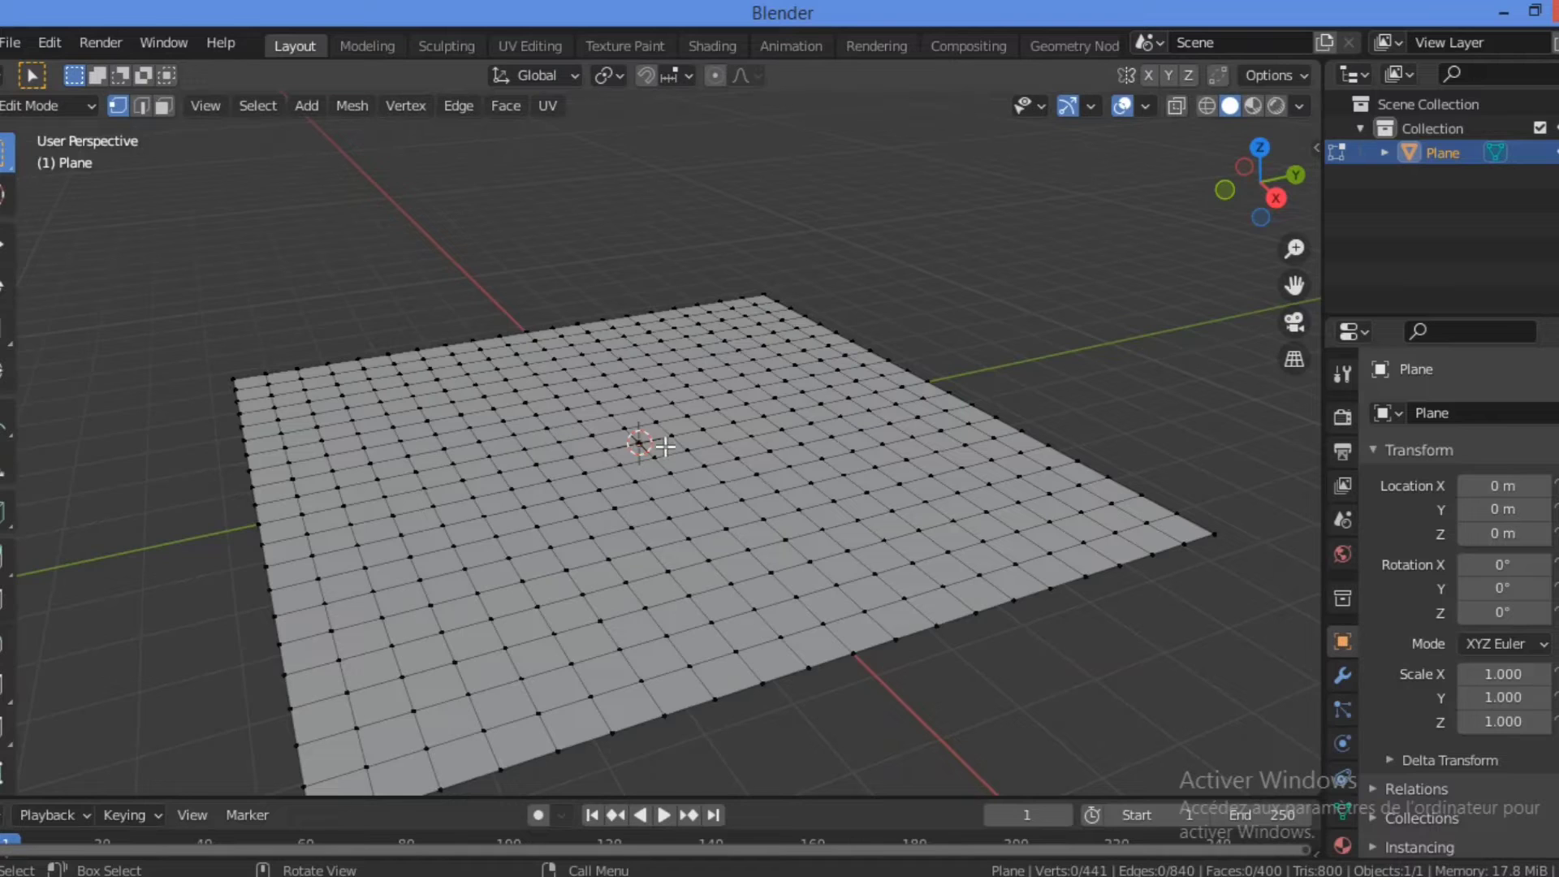
left_click(714, 77)
left_click(758, 77)
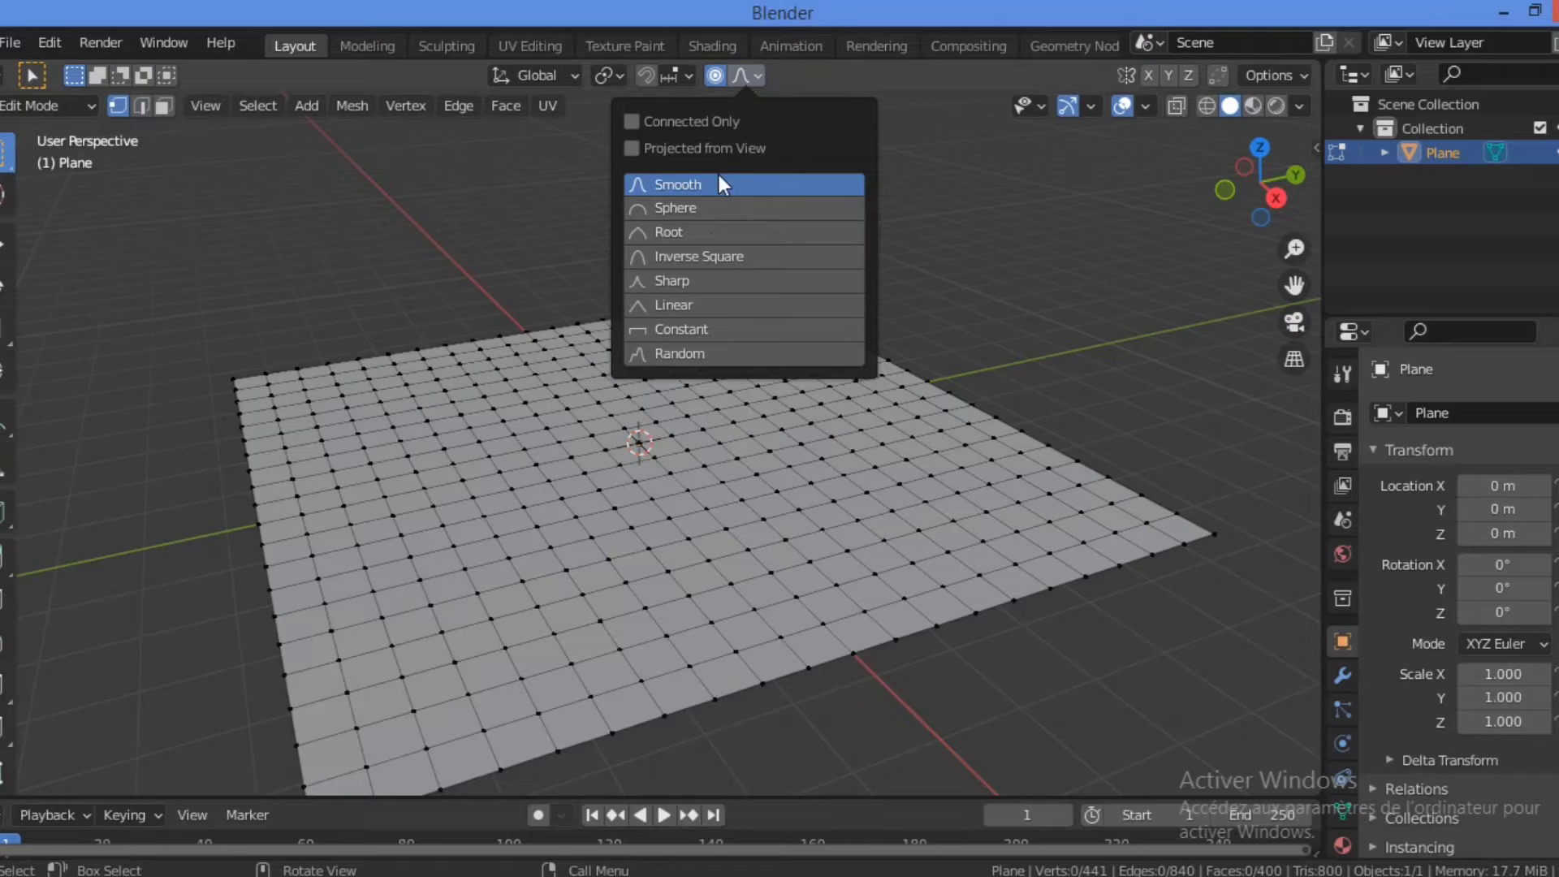
left_click(760, 73)
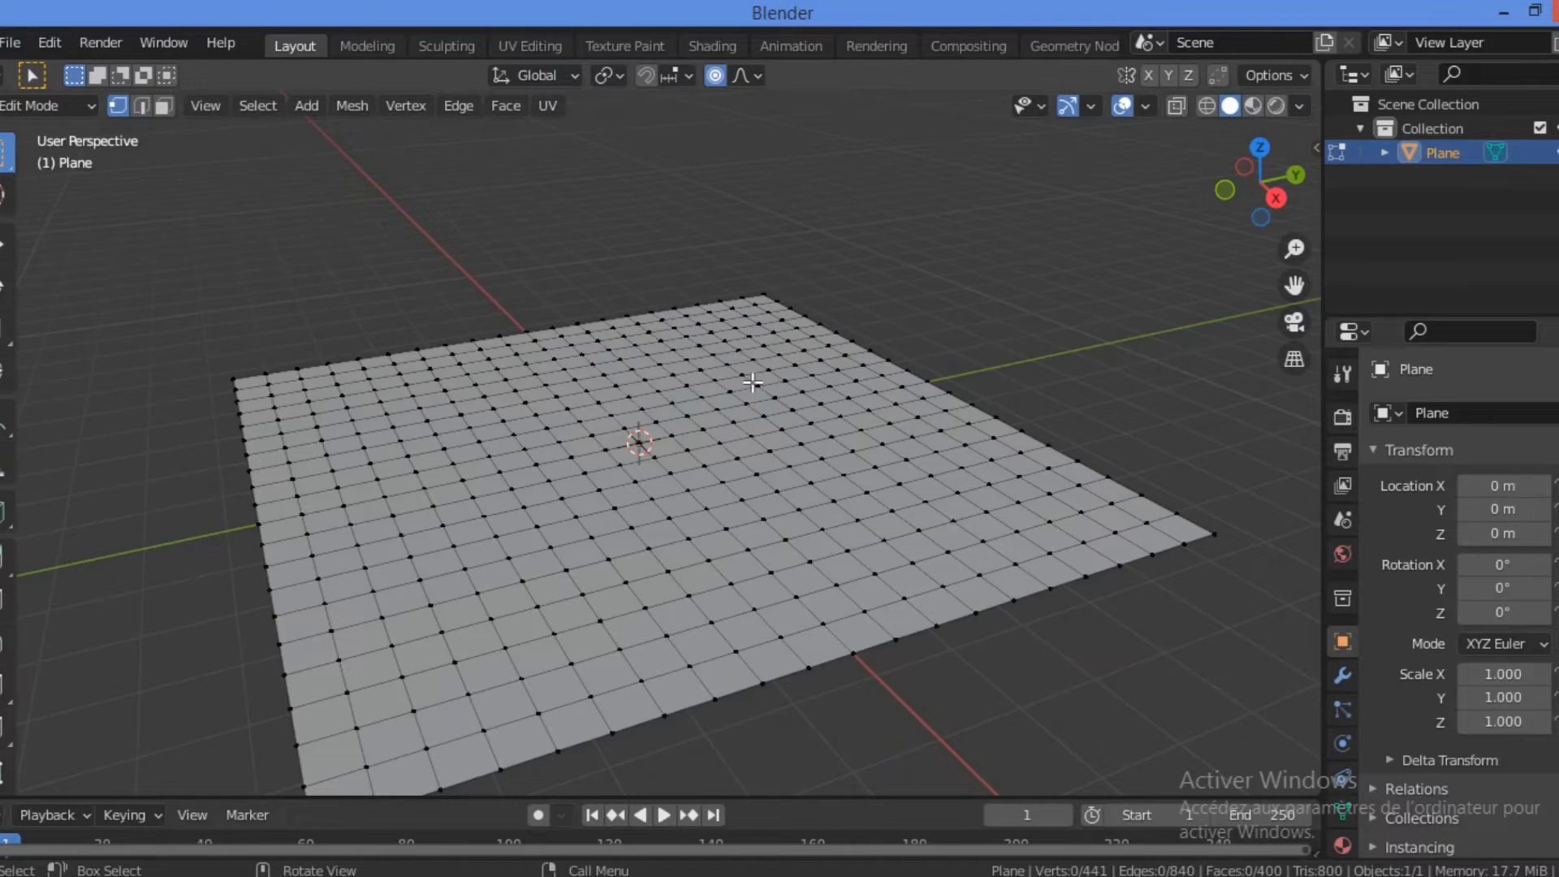
left_click(757, 78)
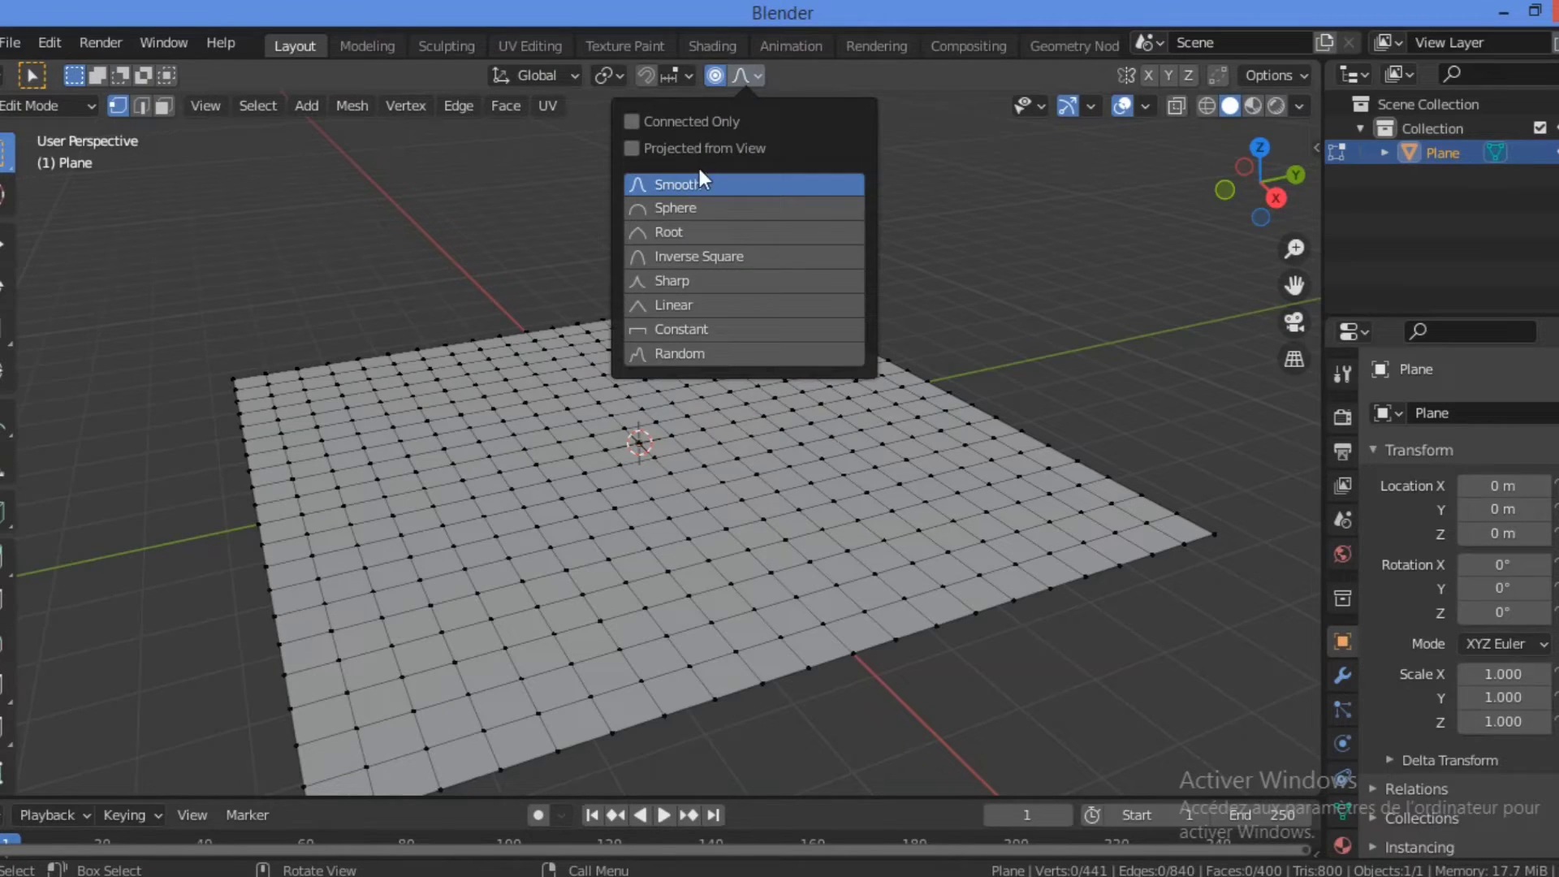
left_click(761, 76)
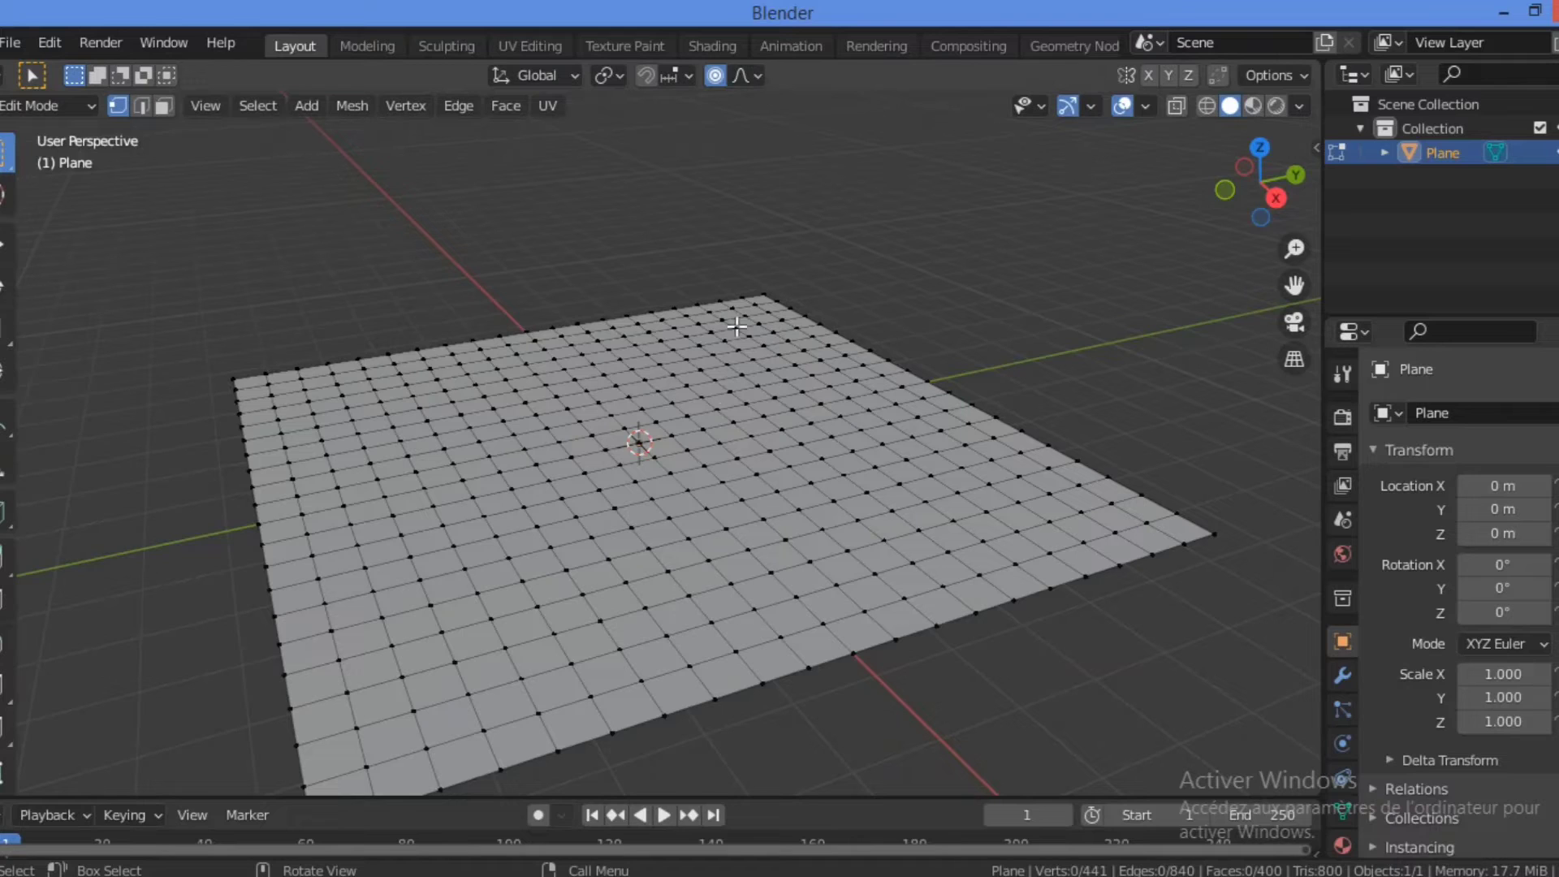
Step: Raise a small patch of vertices near the centre straight up into a tall peak
left_click_drag(593, 427, 536, 482)
key("g")
key("z")
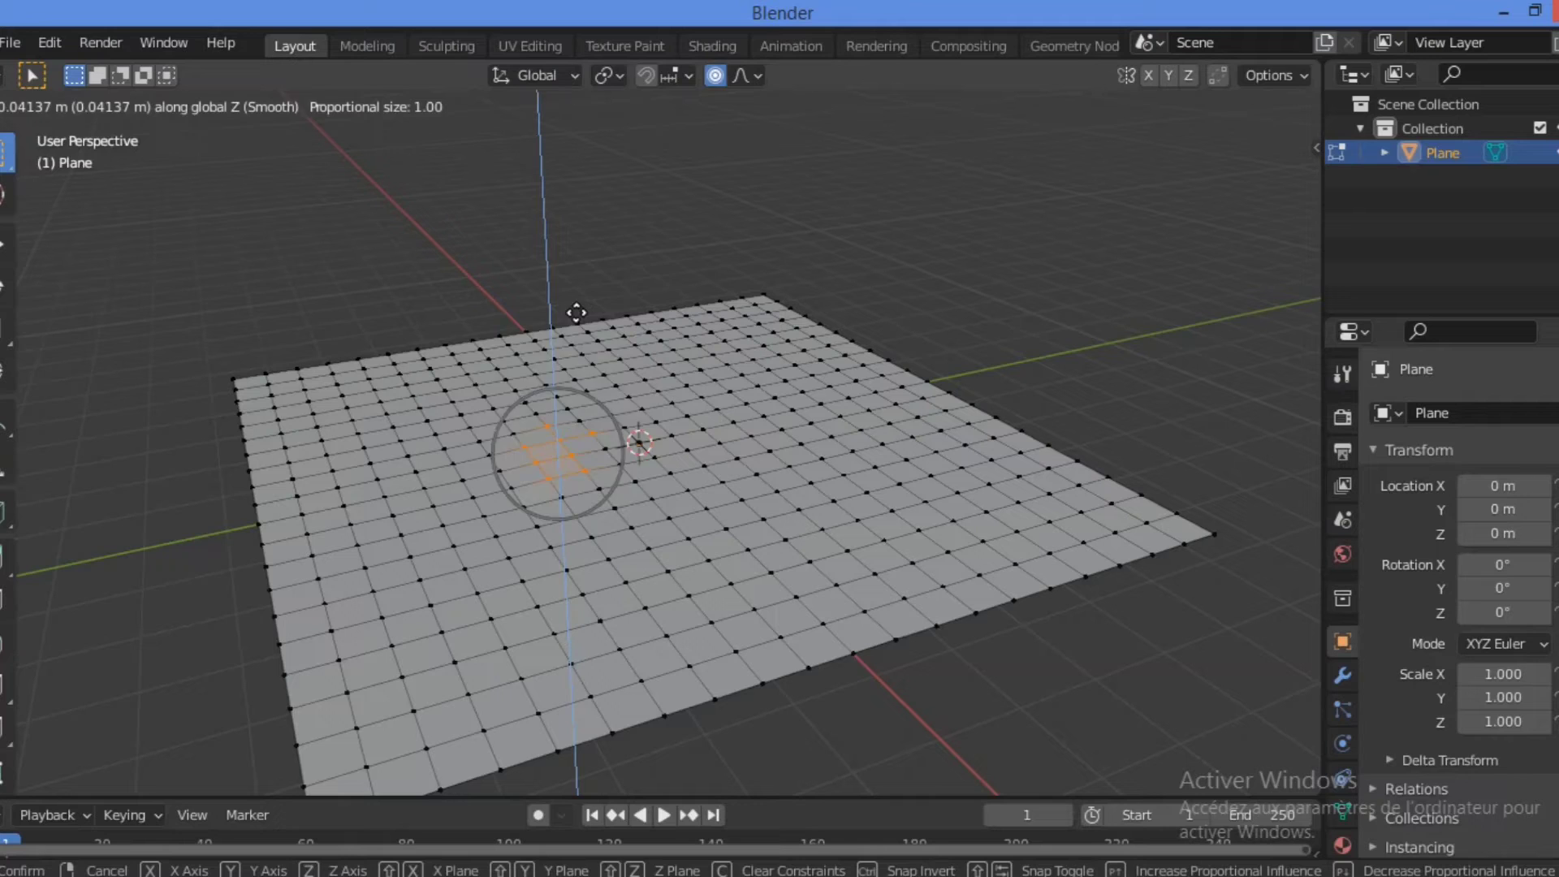
left_click(583, 231)
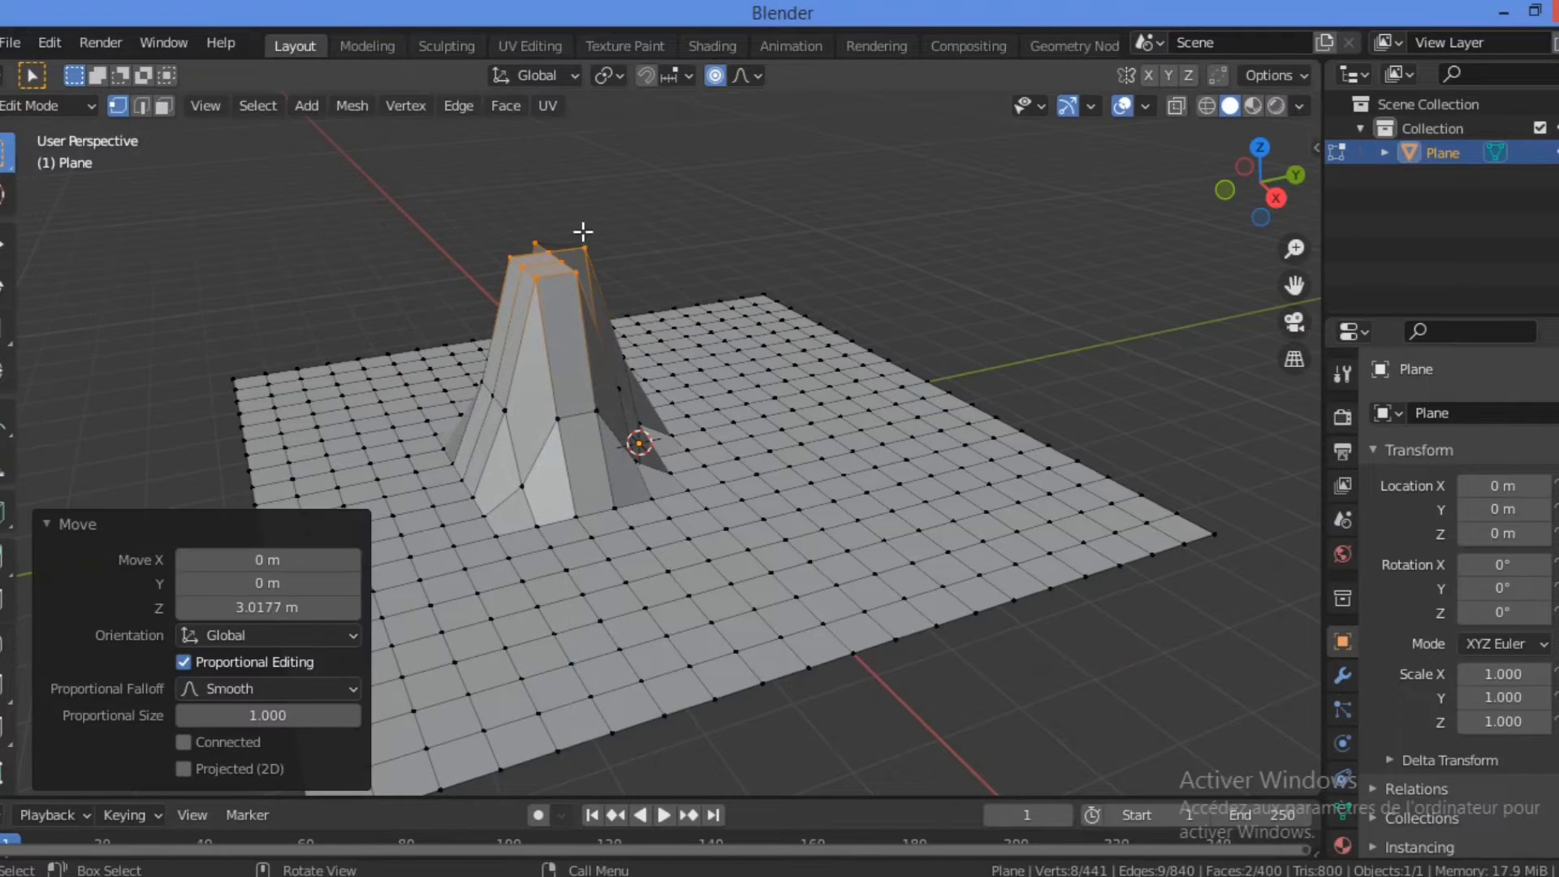
Step: Raise a patch on the plane's right into a broader second hill, then orbit to inspect
left_click_drag(841, 456, 987, 570)
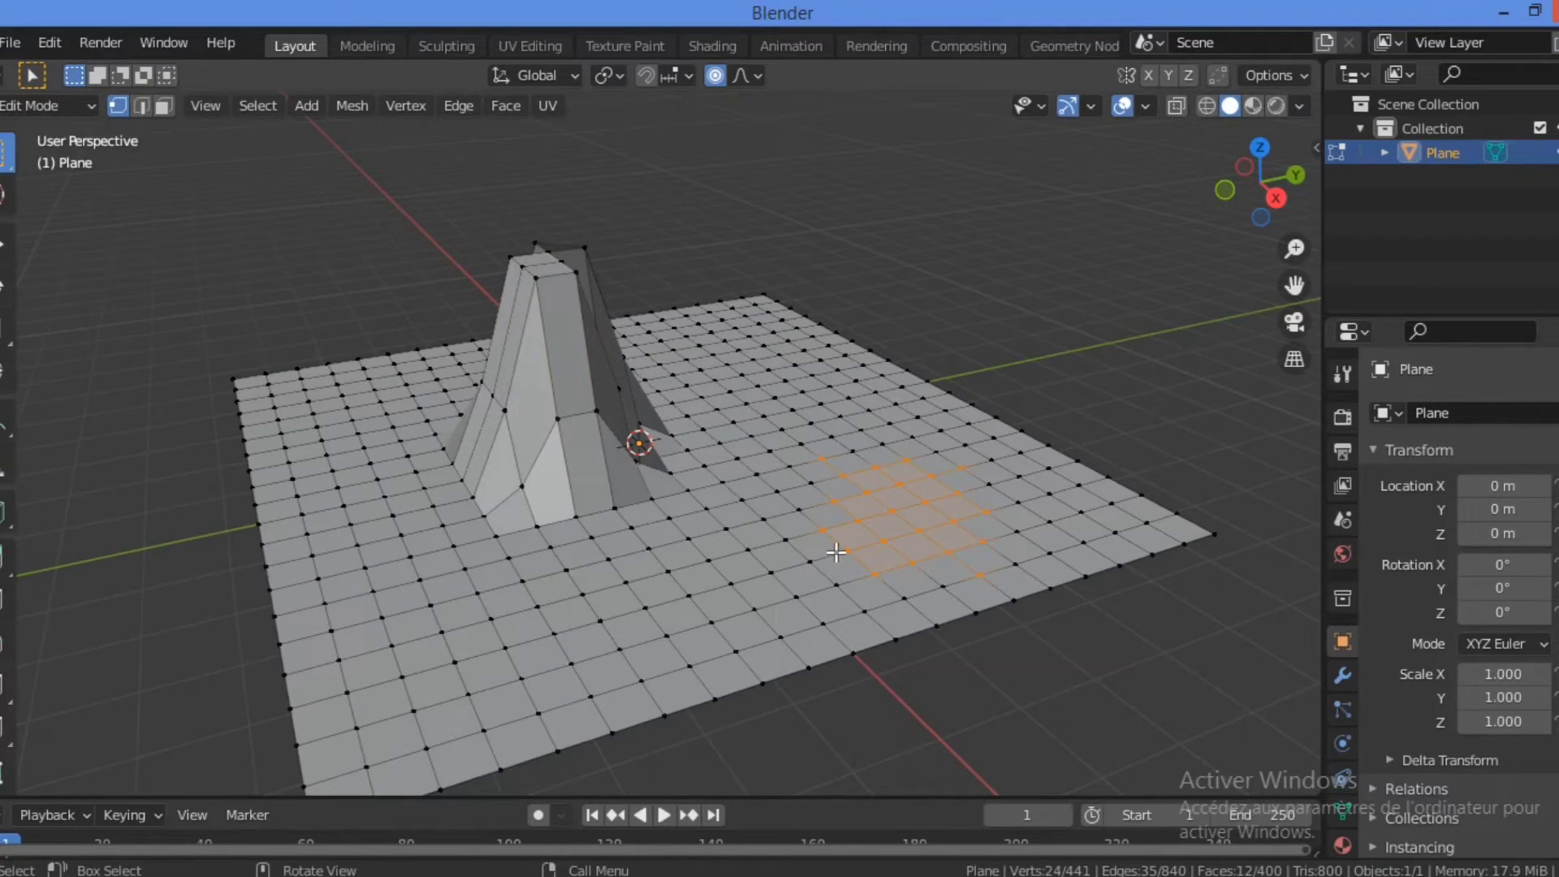
key("g")
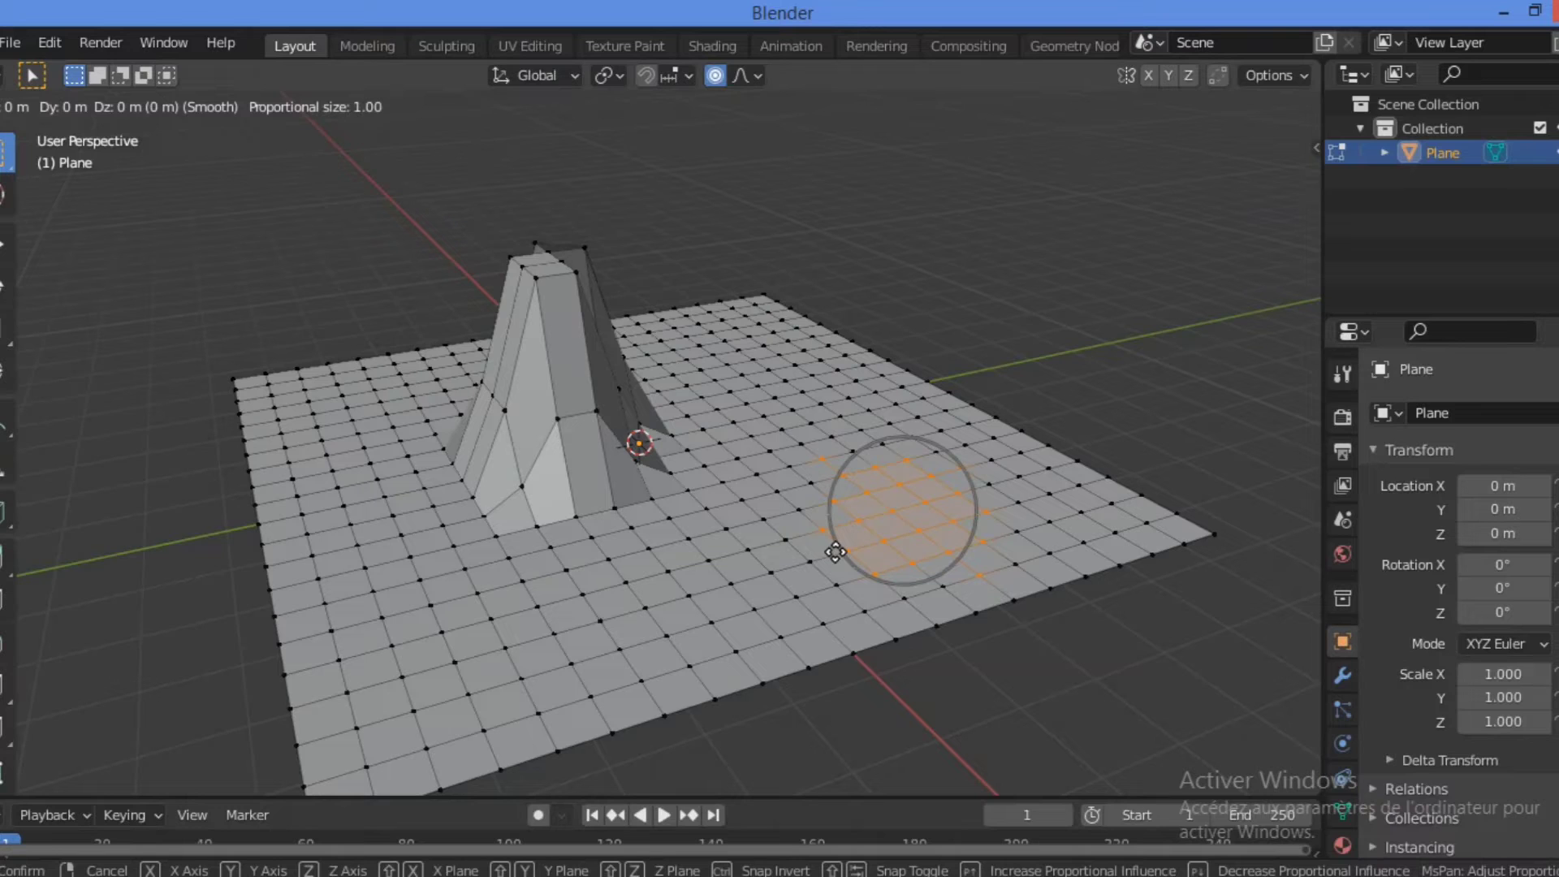
key("z")
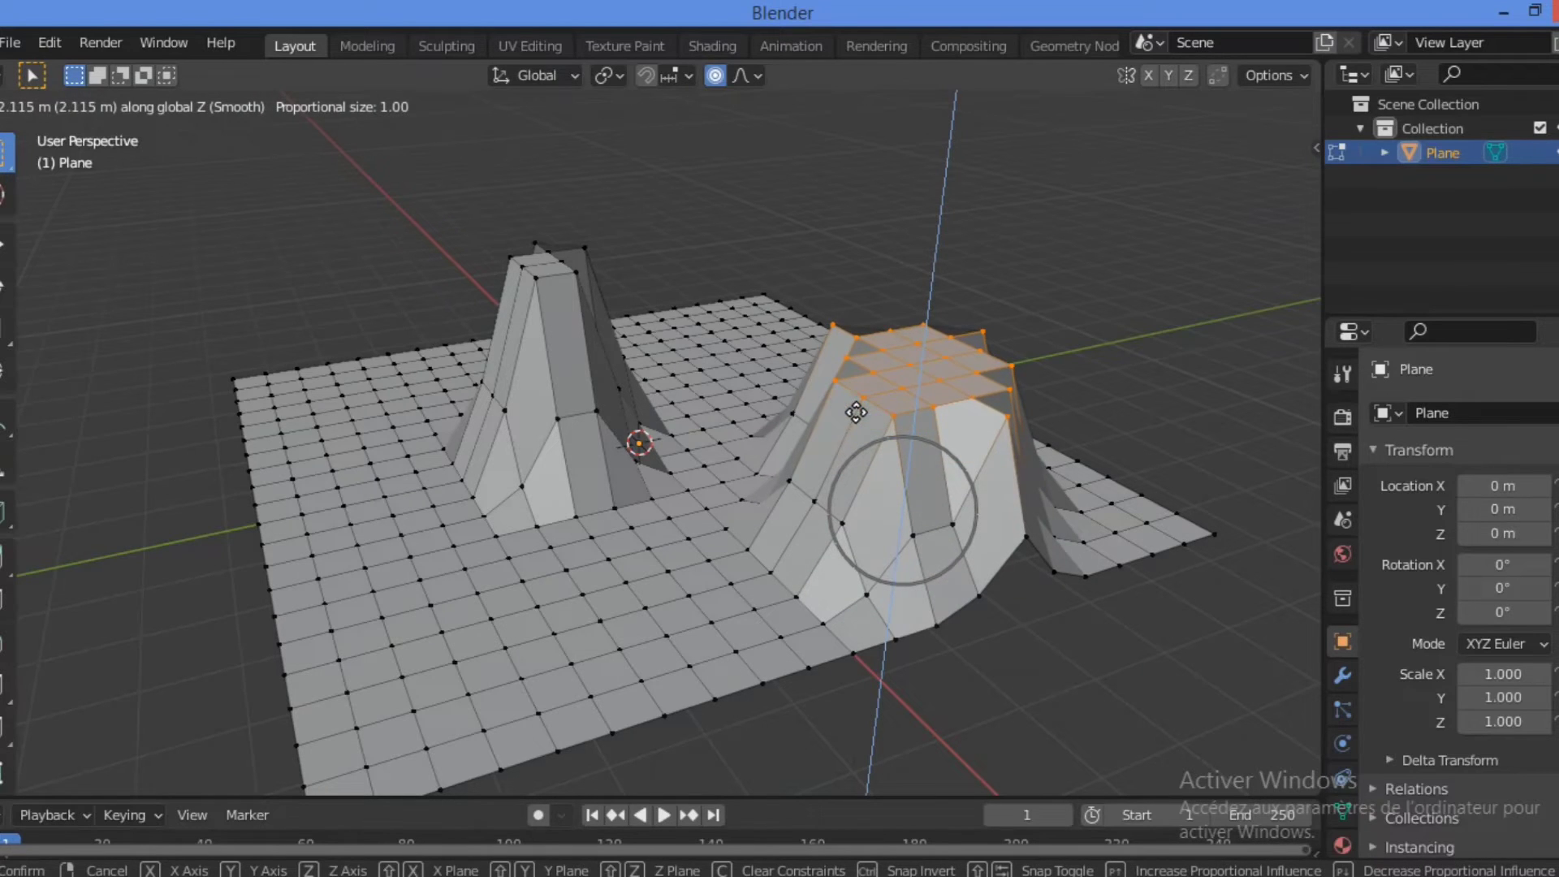
left_click(857, 419)
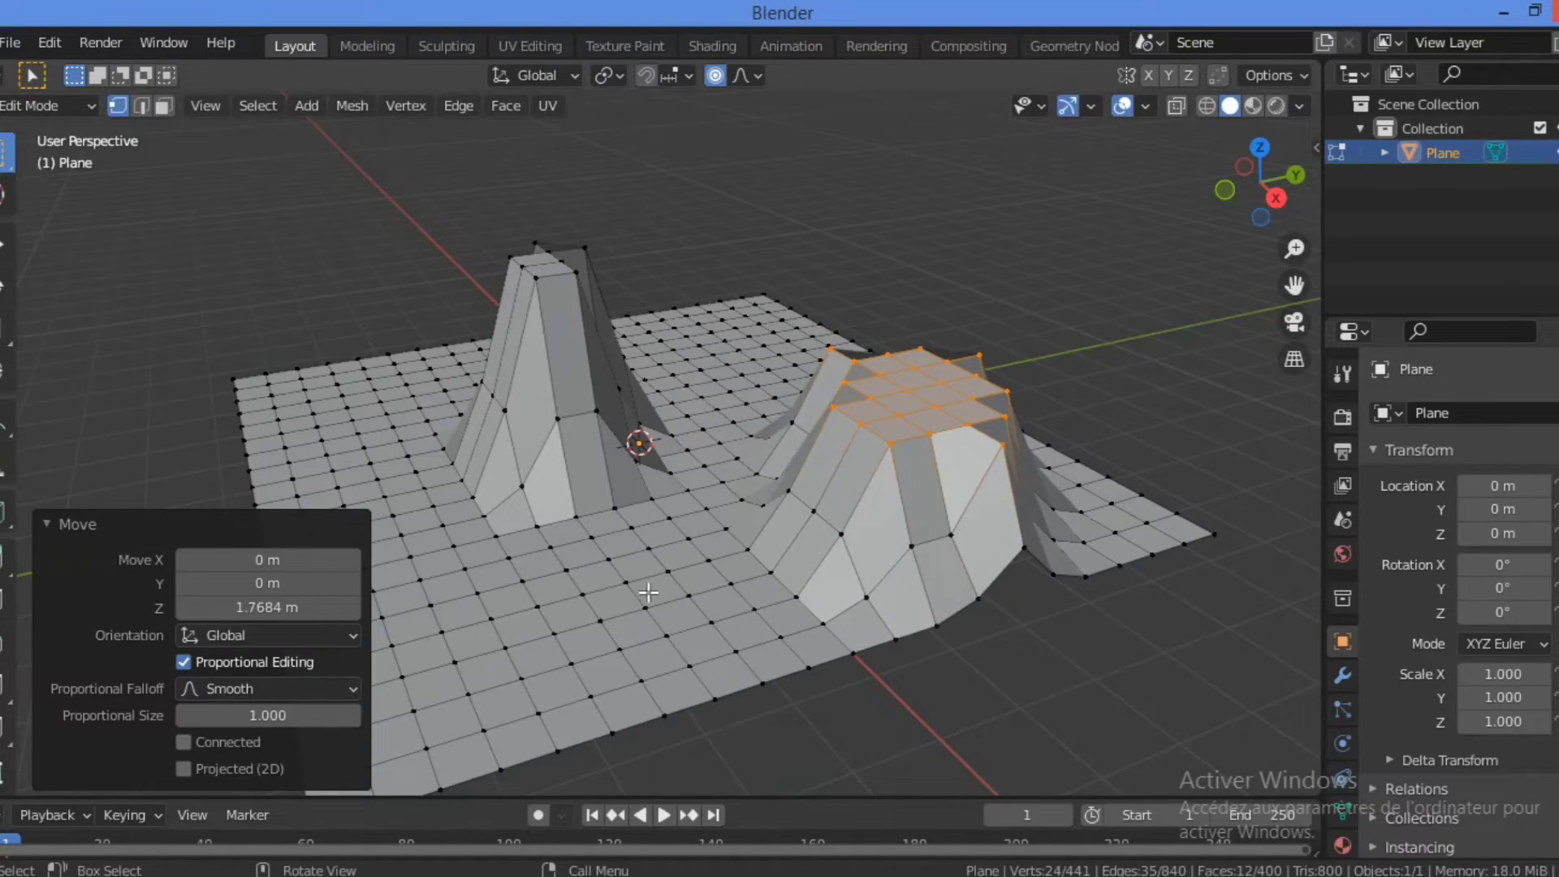
mouse_move(1245, 186)
left_mouse_down()
mouse_move(1267, 196)
mouse_move(1027, 243)
left_mouse_up()
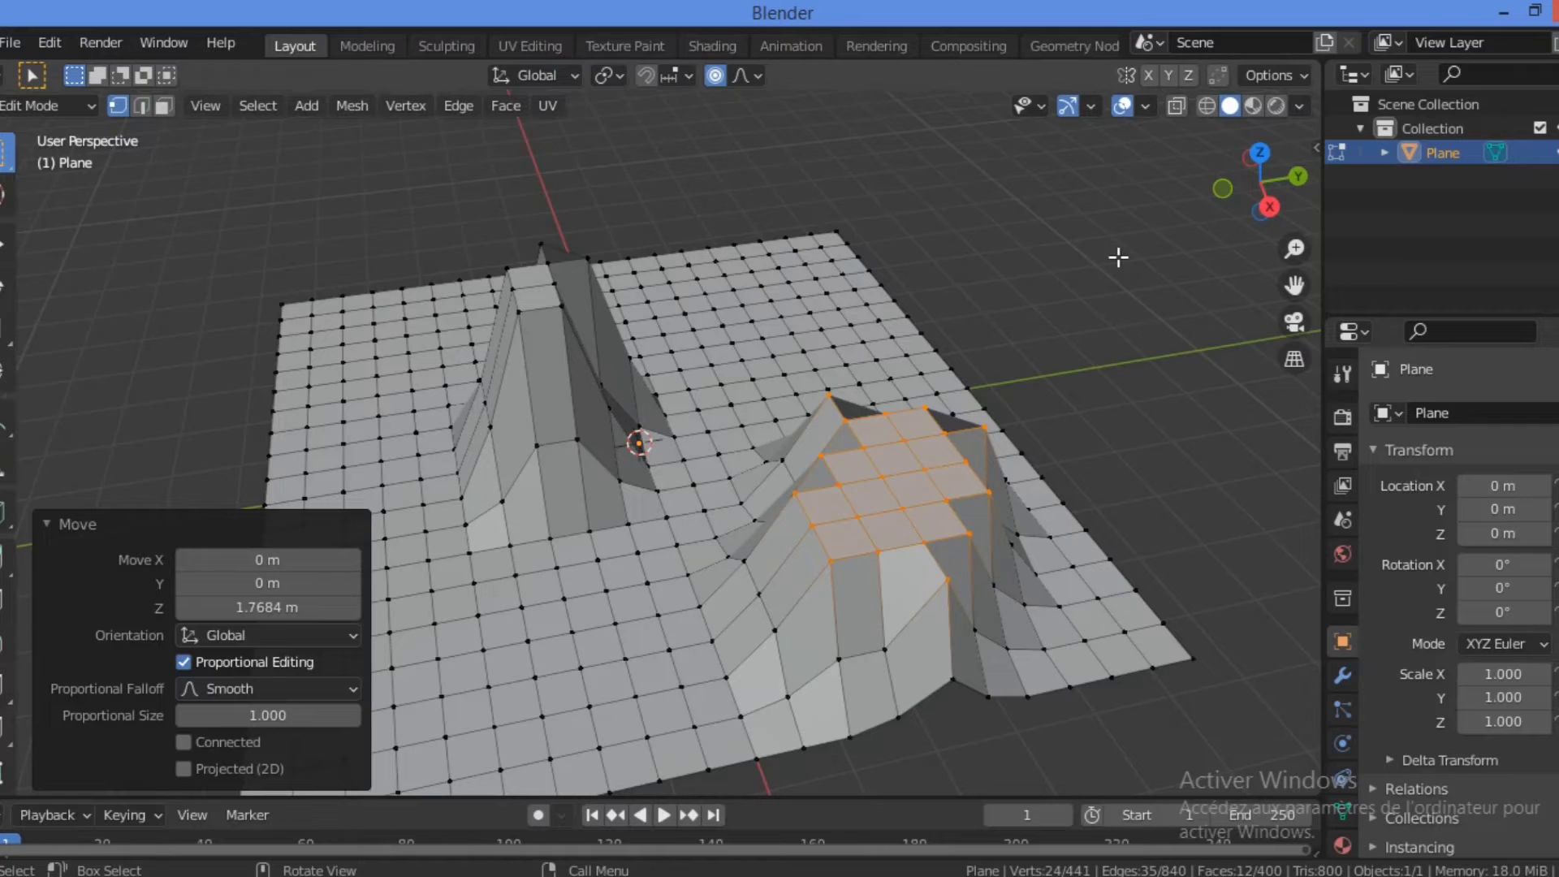
left_click(1208, 269)
left_click_drag(1264, 189, 1303, 366)
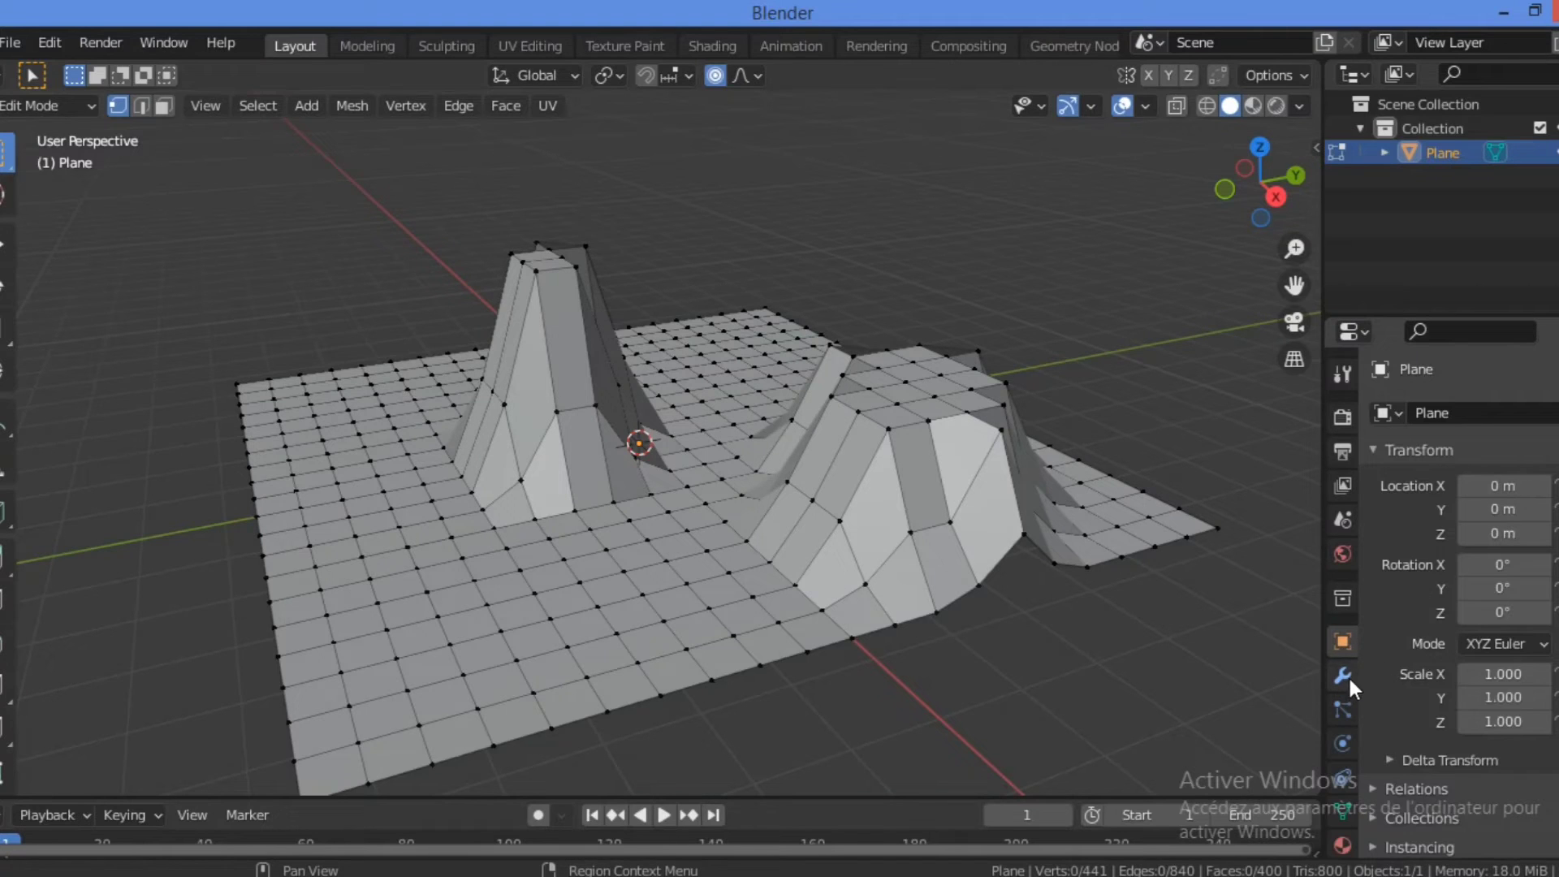
Step: Add a Smooth Laplacian deform modifier to the plane and return to Object Mode
left_click(1344, 677)
left_click(1523, 417)
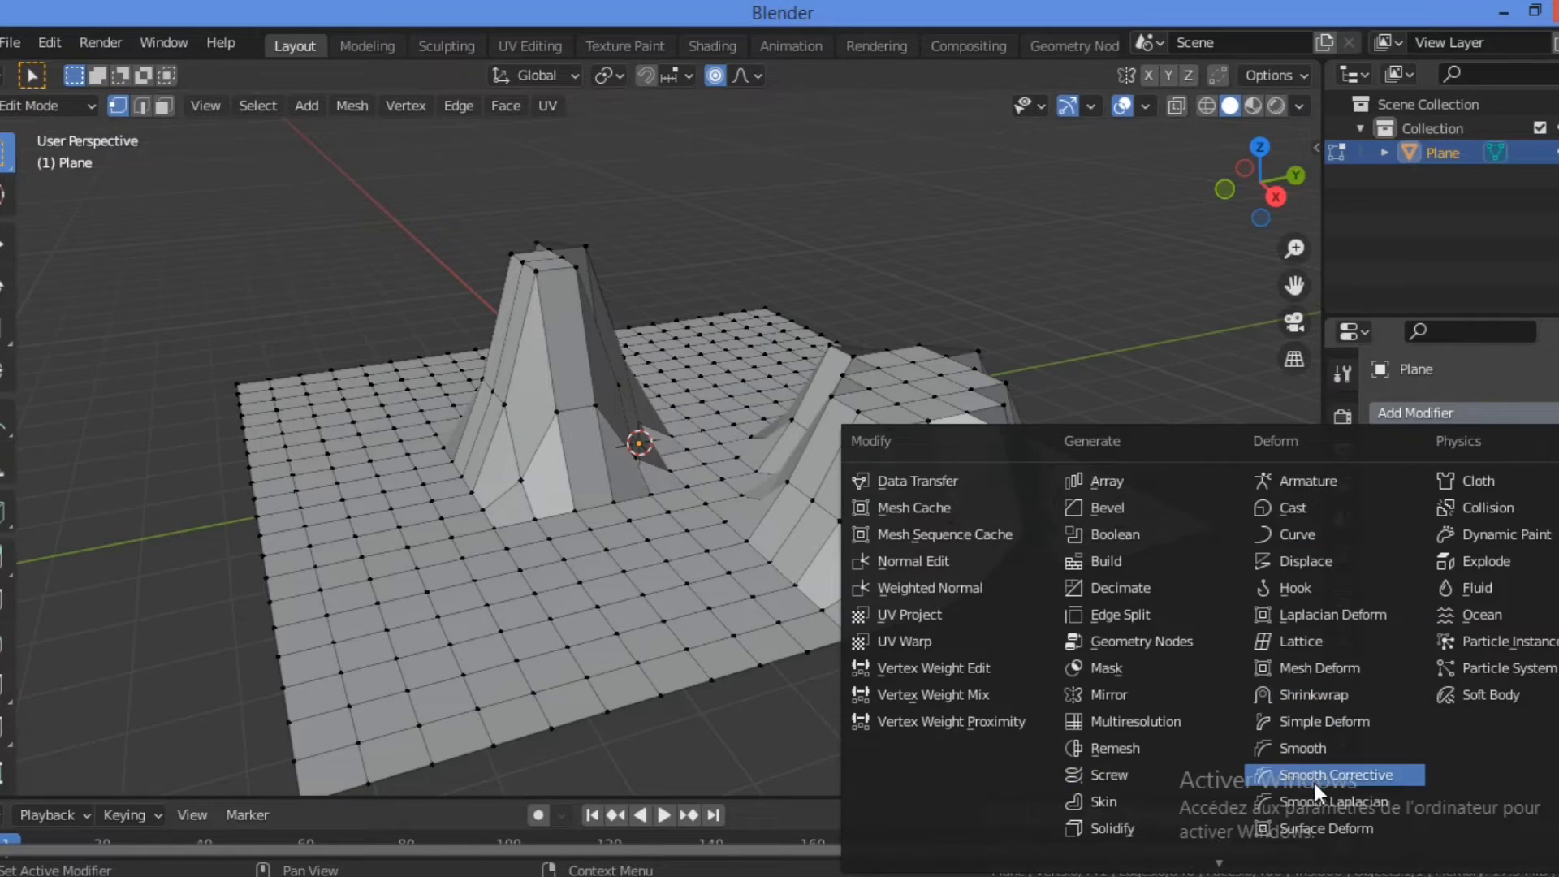
scroll(1314, 783, "down", 3)
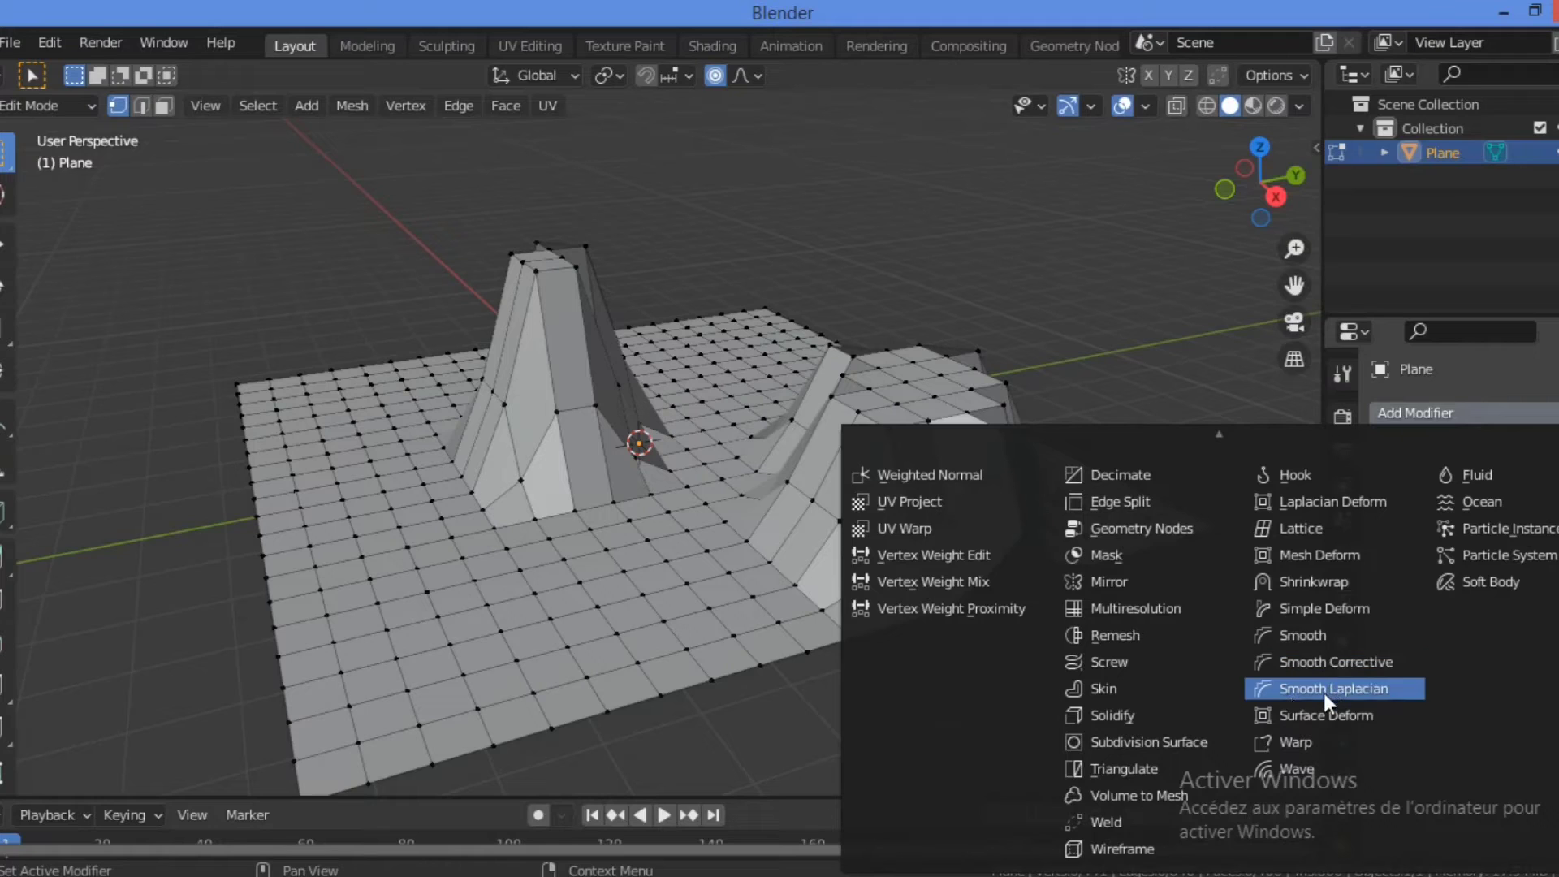
left_click(1366, 687)
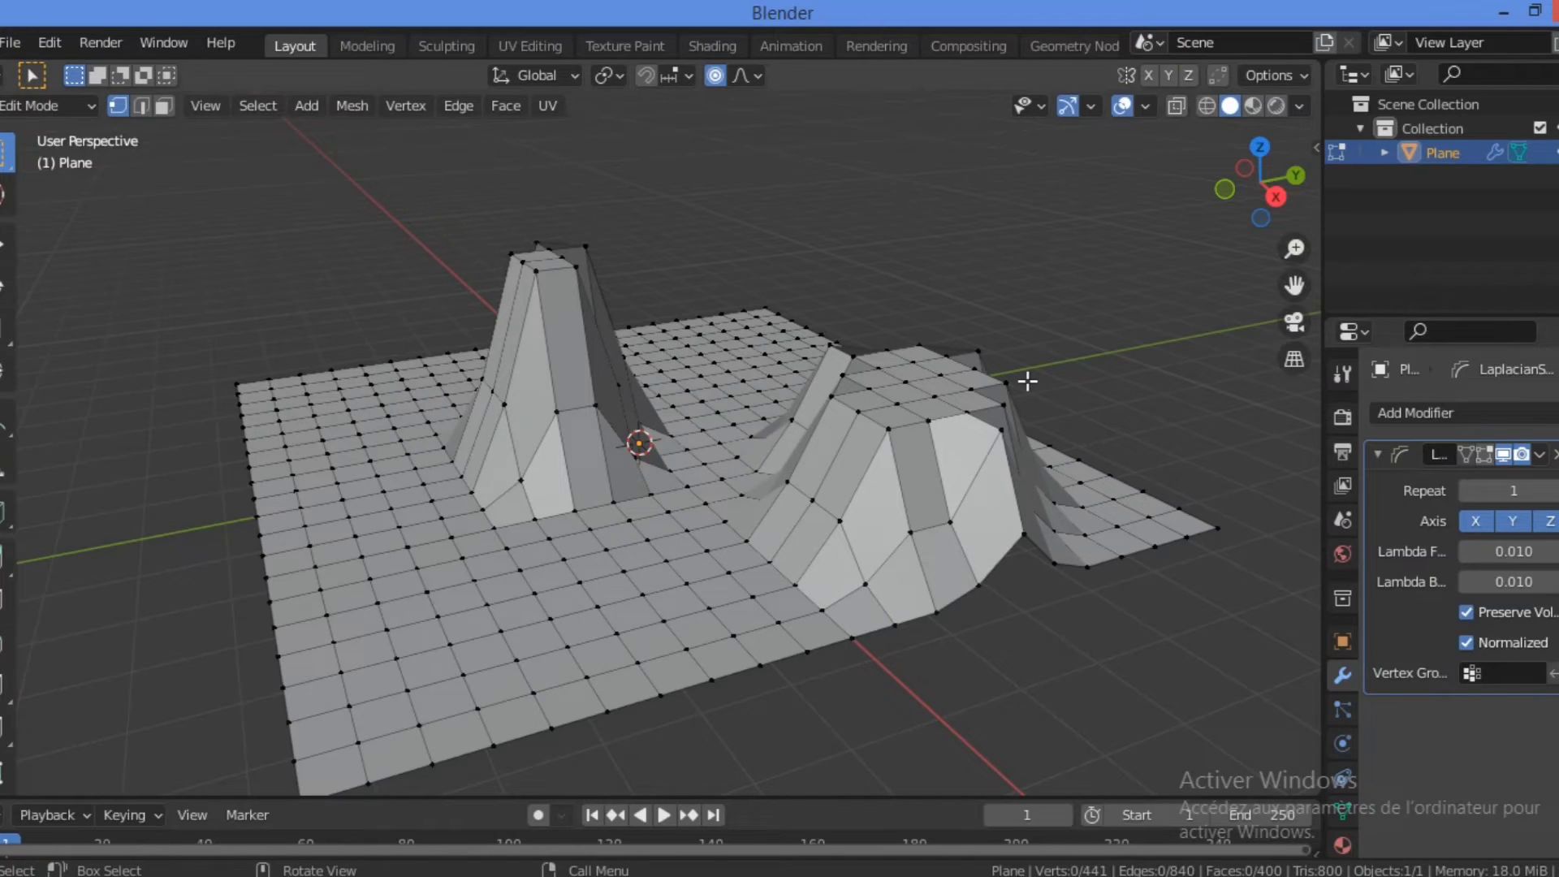
key("Tab")
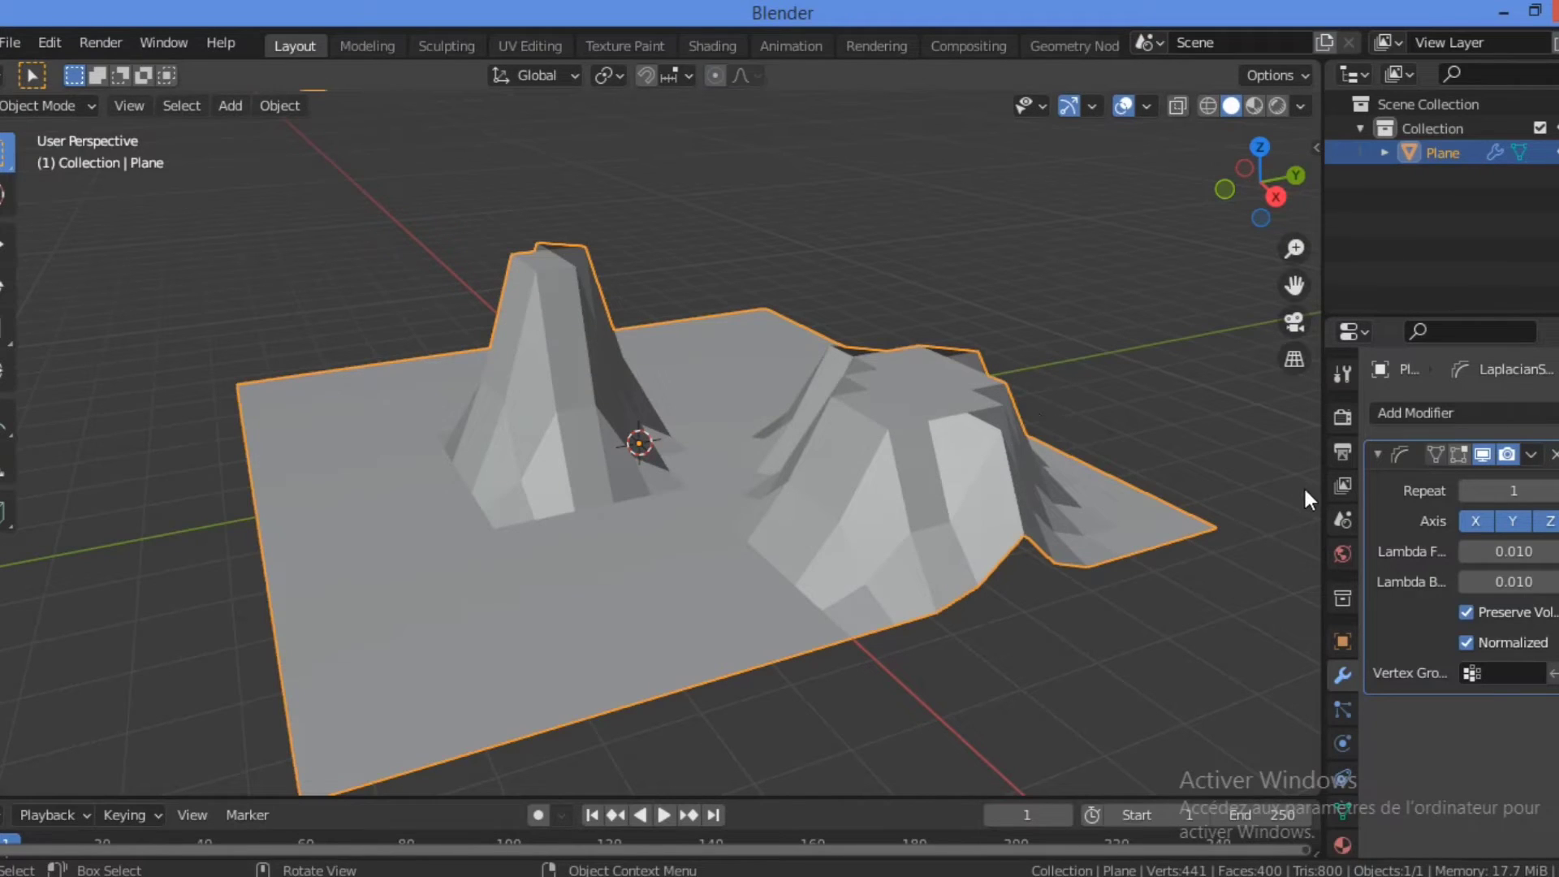
mouse_move(1513, 490)
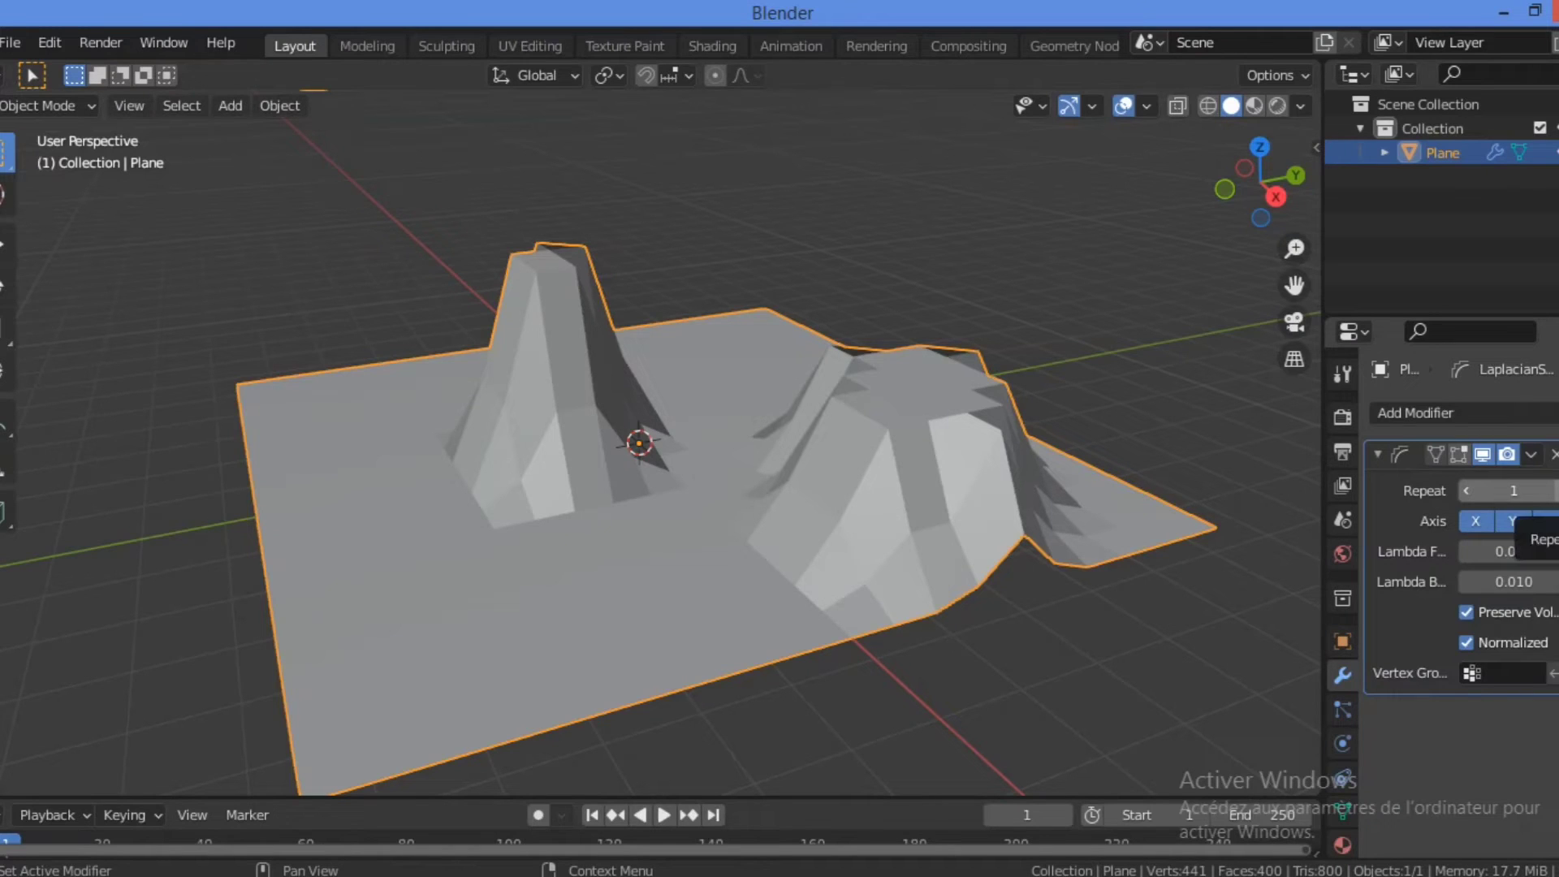
Step: Set the Laplacian Smooth Repeat to 4, Lambda Factor 0.210 and Lambda Border 0.060
left_click(1549, 489)
left_click(1549, 491)
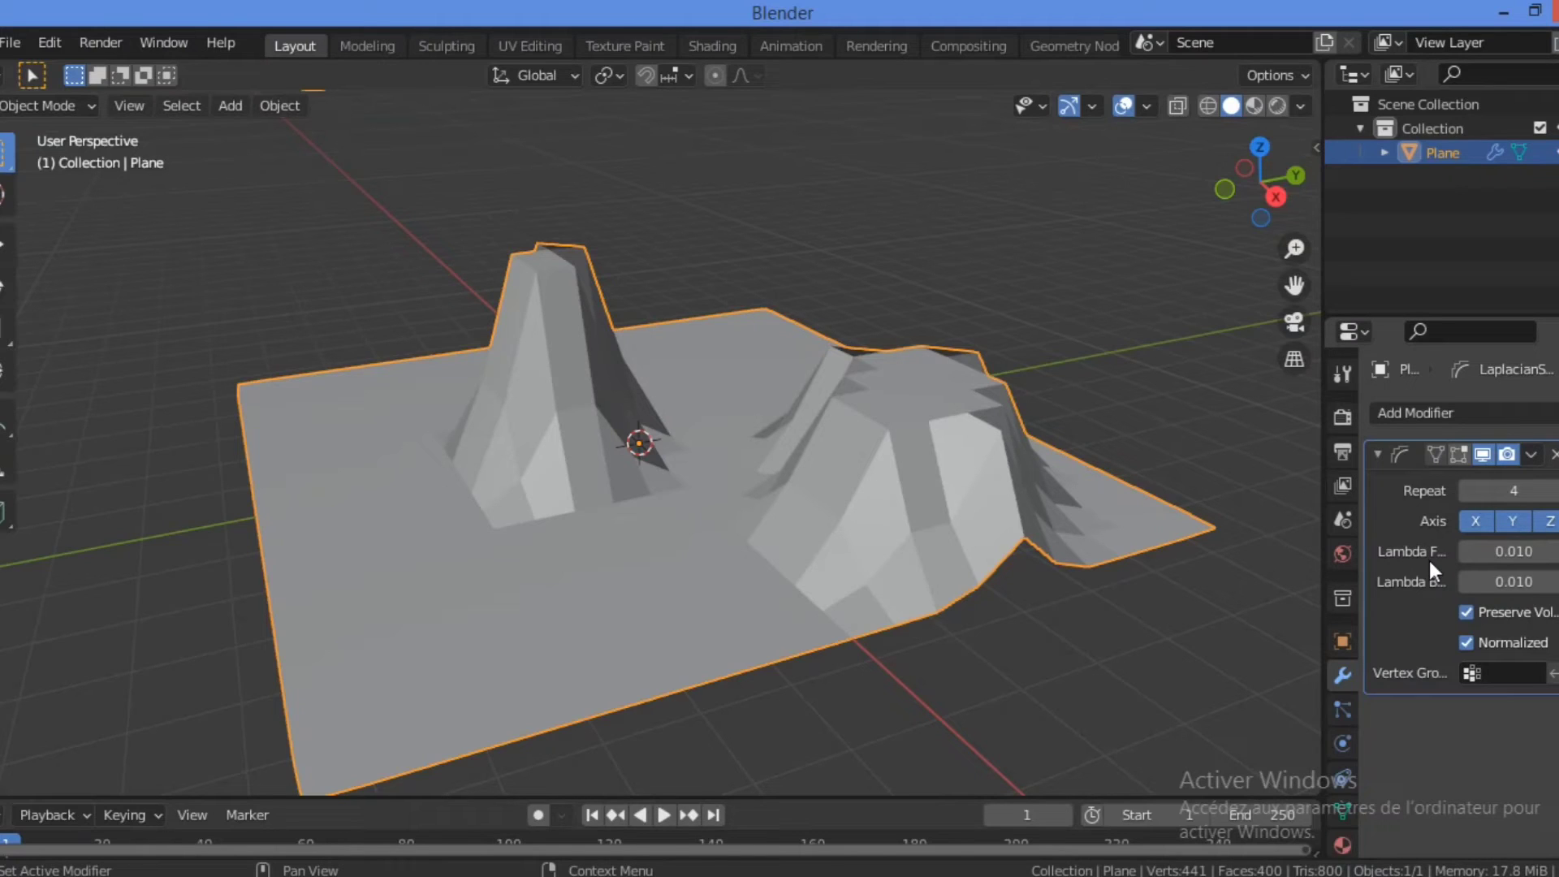
left_click_drag(1514, 551, 1553, 551)
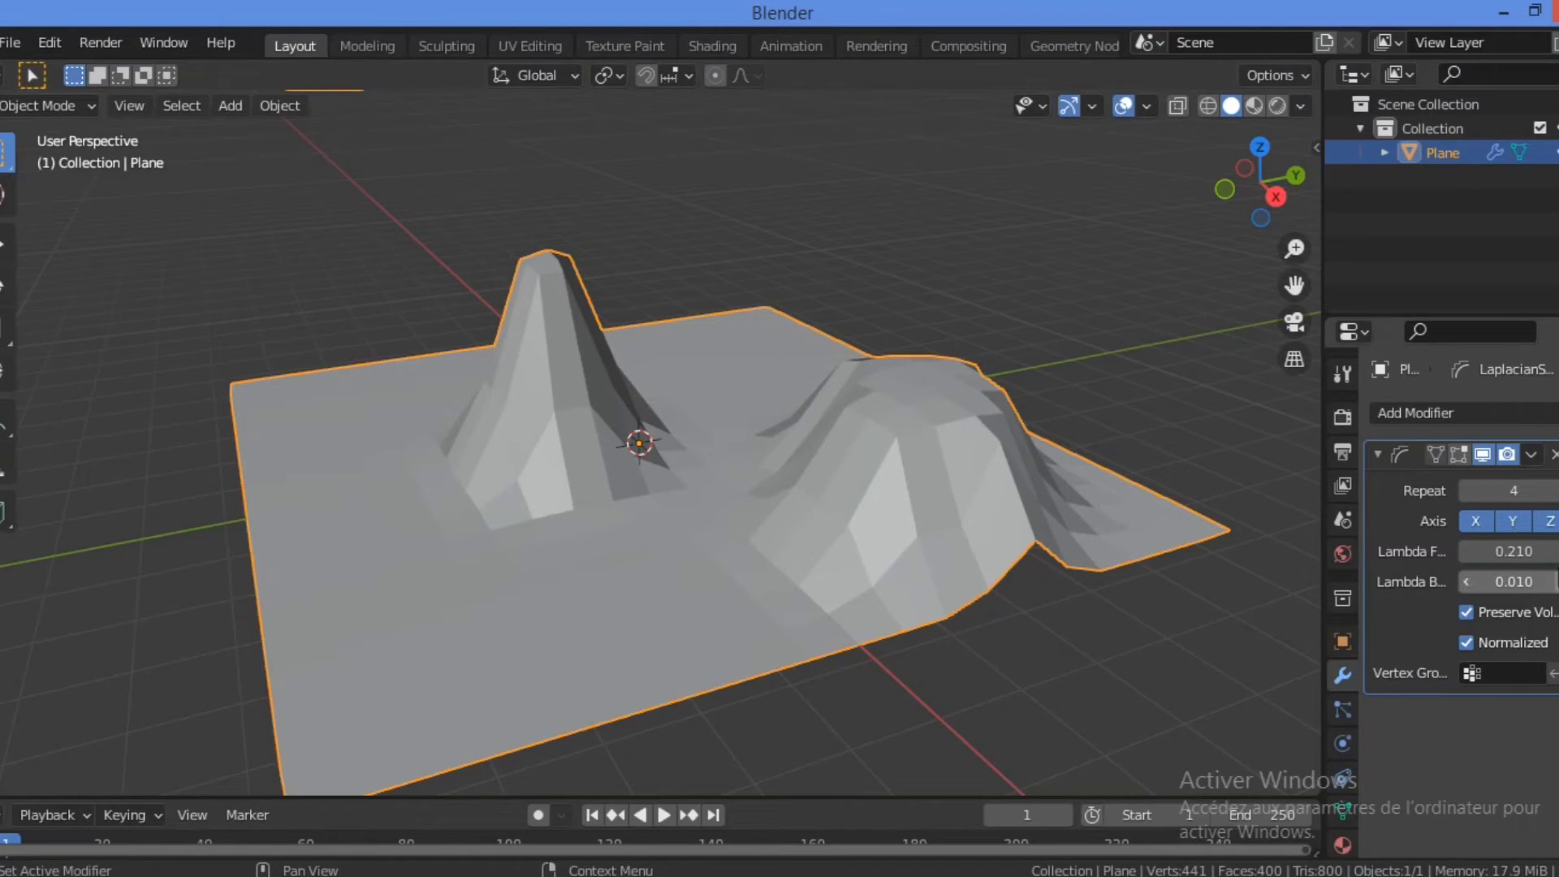
left_click_drag(1503, 580, 1540, 581)
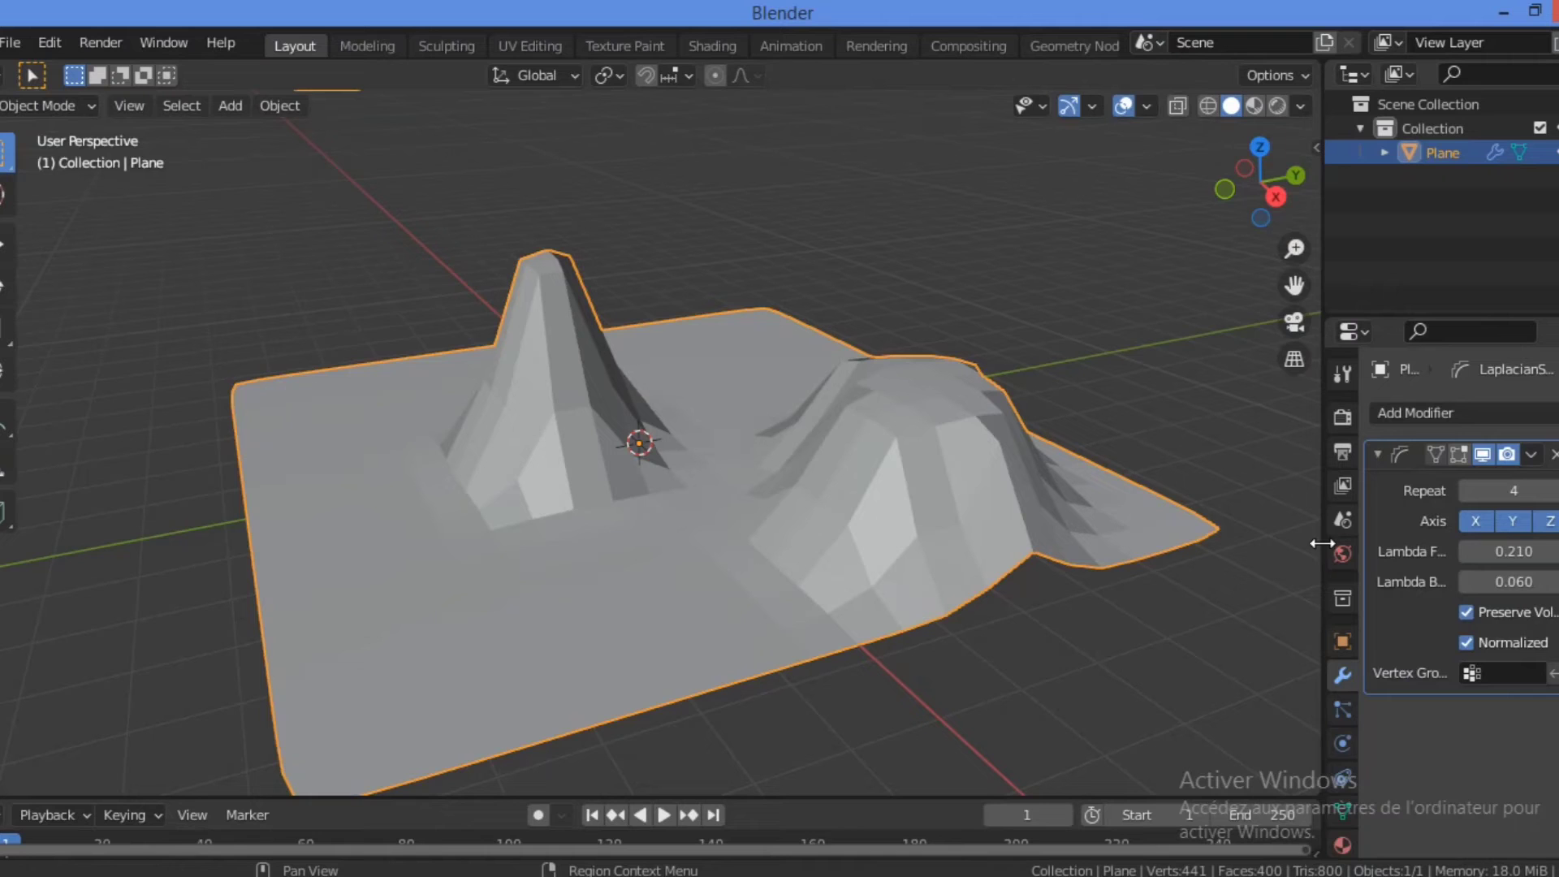
Step: Widen the Properties editor, then raise Lambda Border to 0.210 and Lambda Factor to 0.360
left_click_drag(1321, 552, 1175, 552)
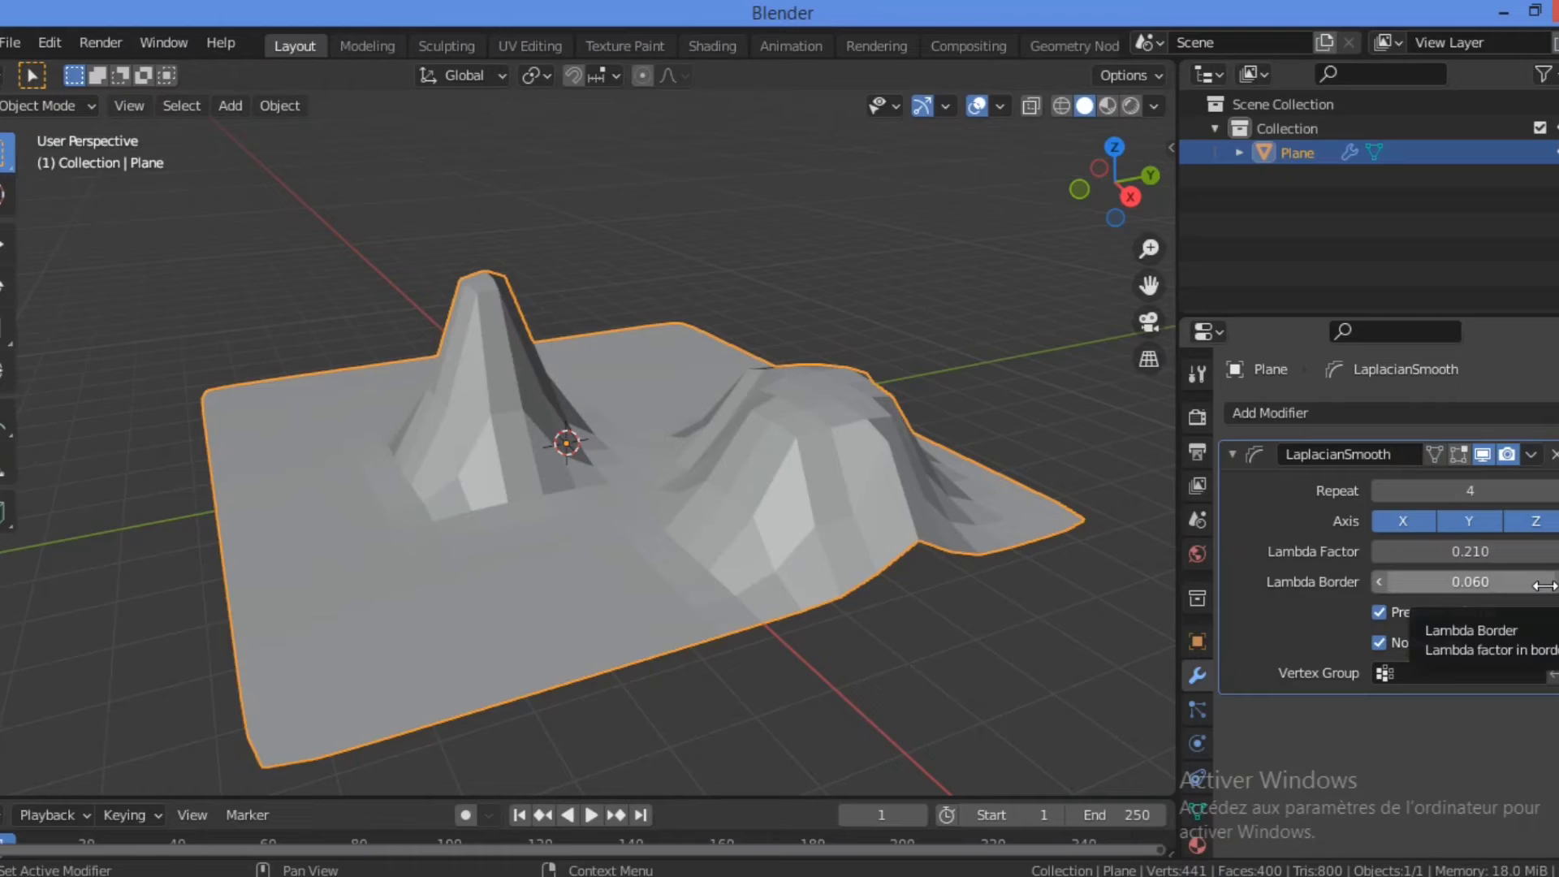
left_click_drag(1413, 580, 1522, 582)
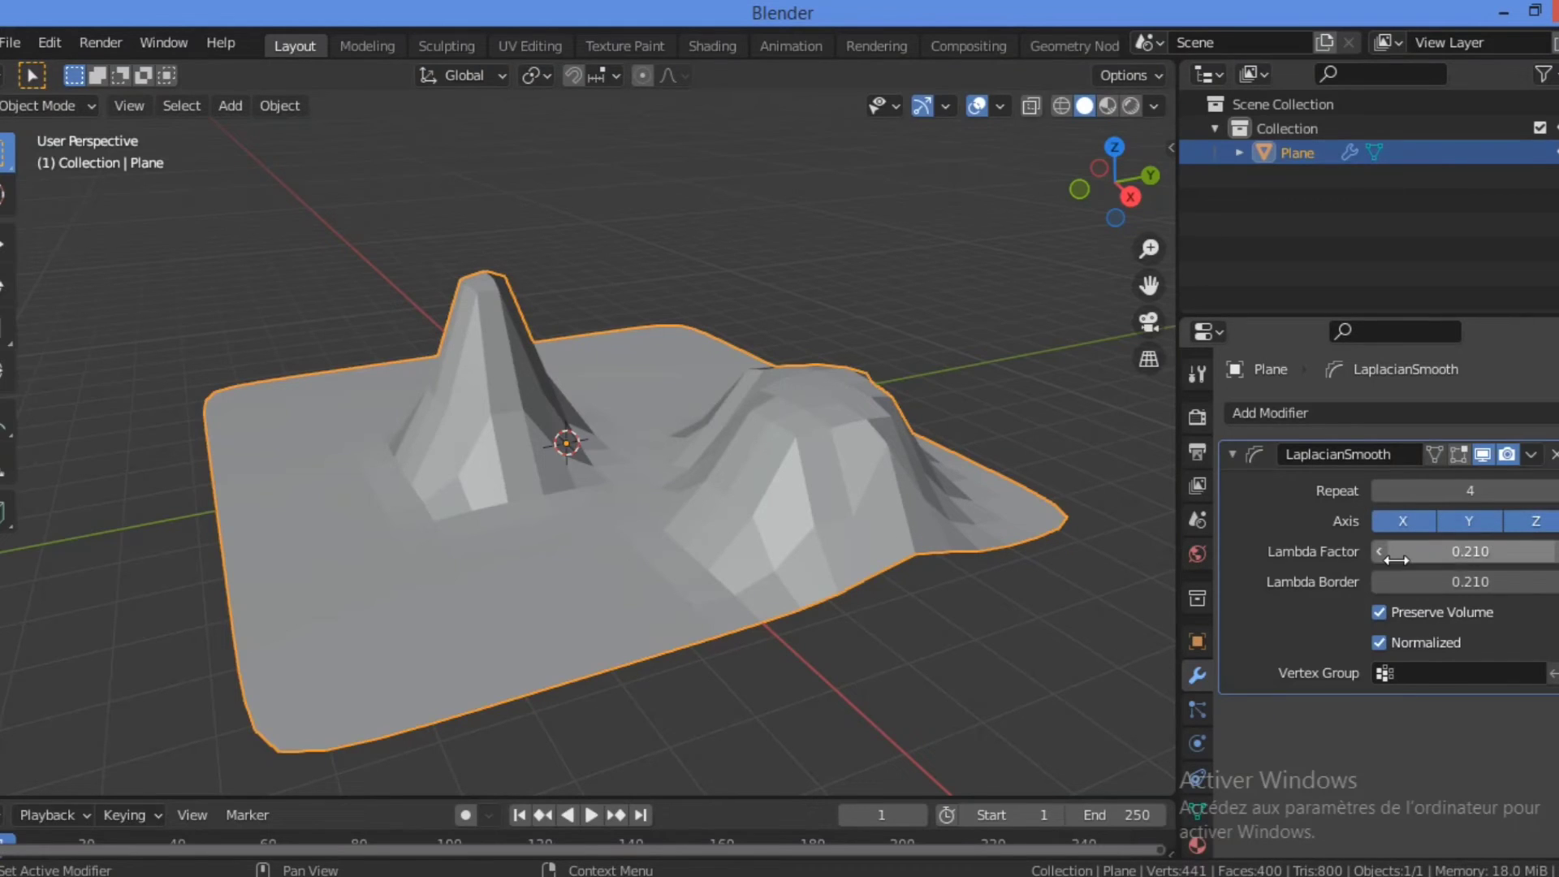
left_click(1549, 552)
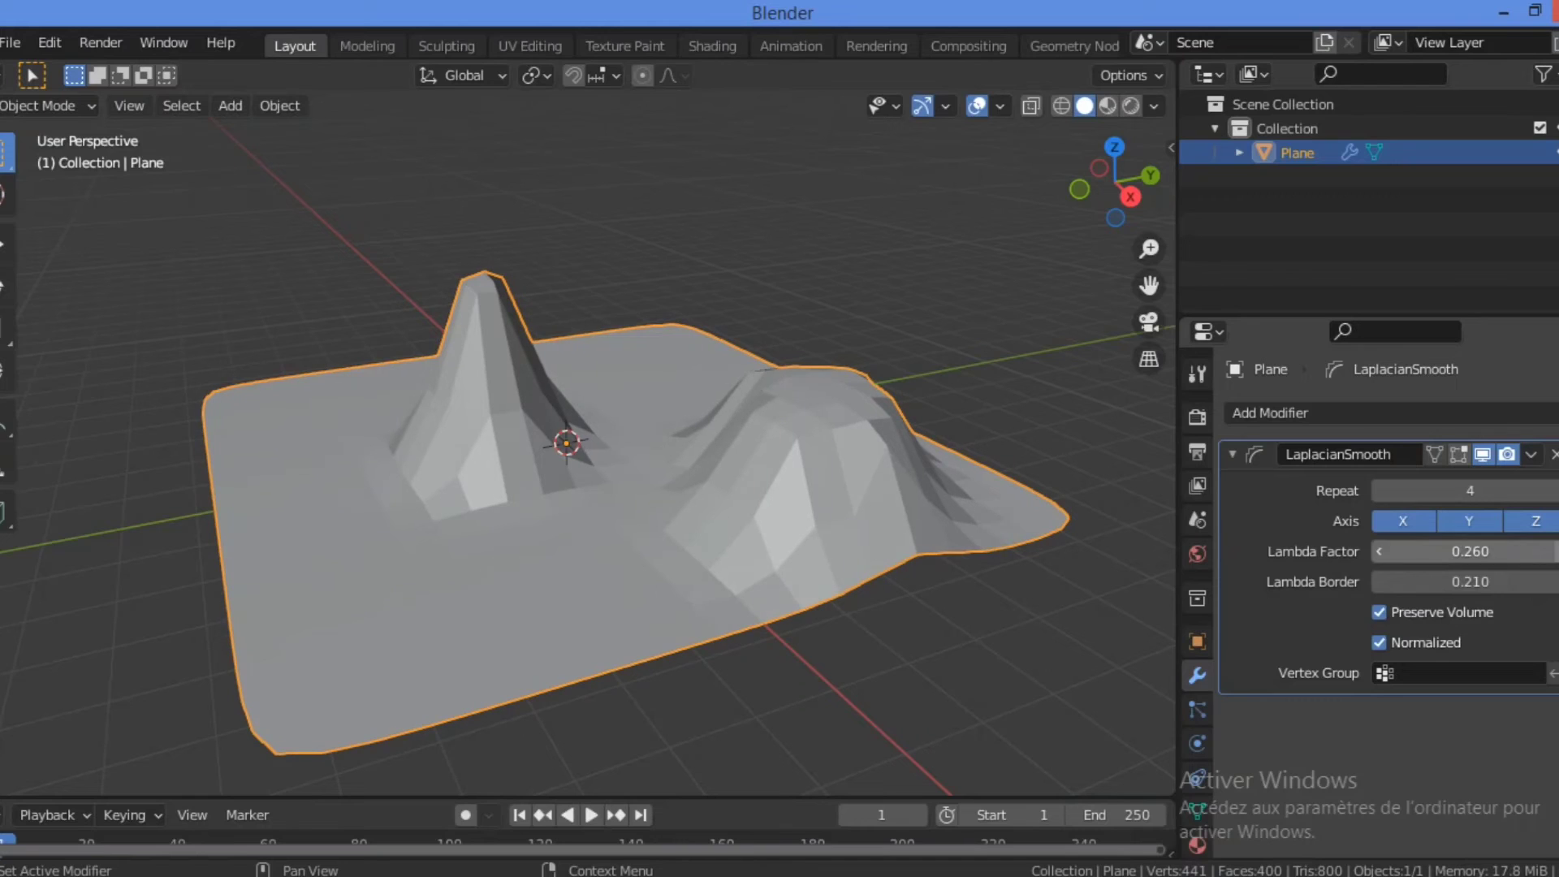
left_click(1550, 551)
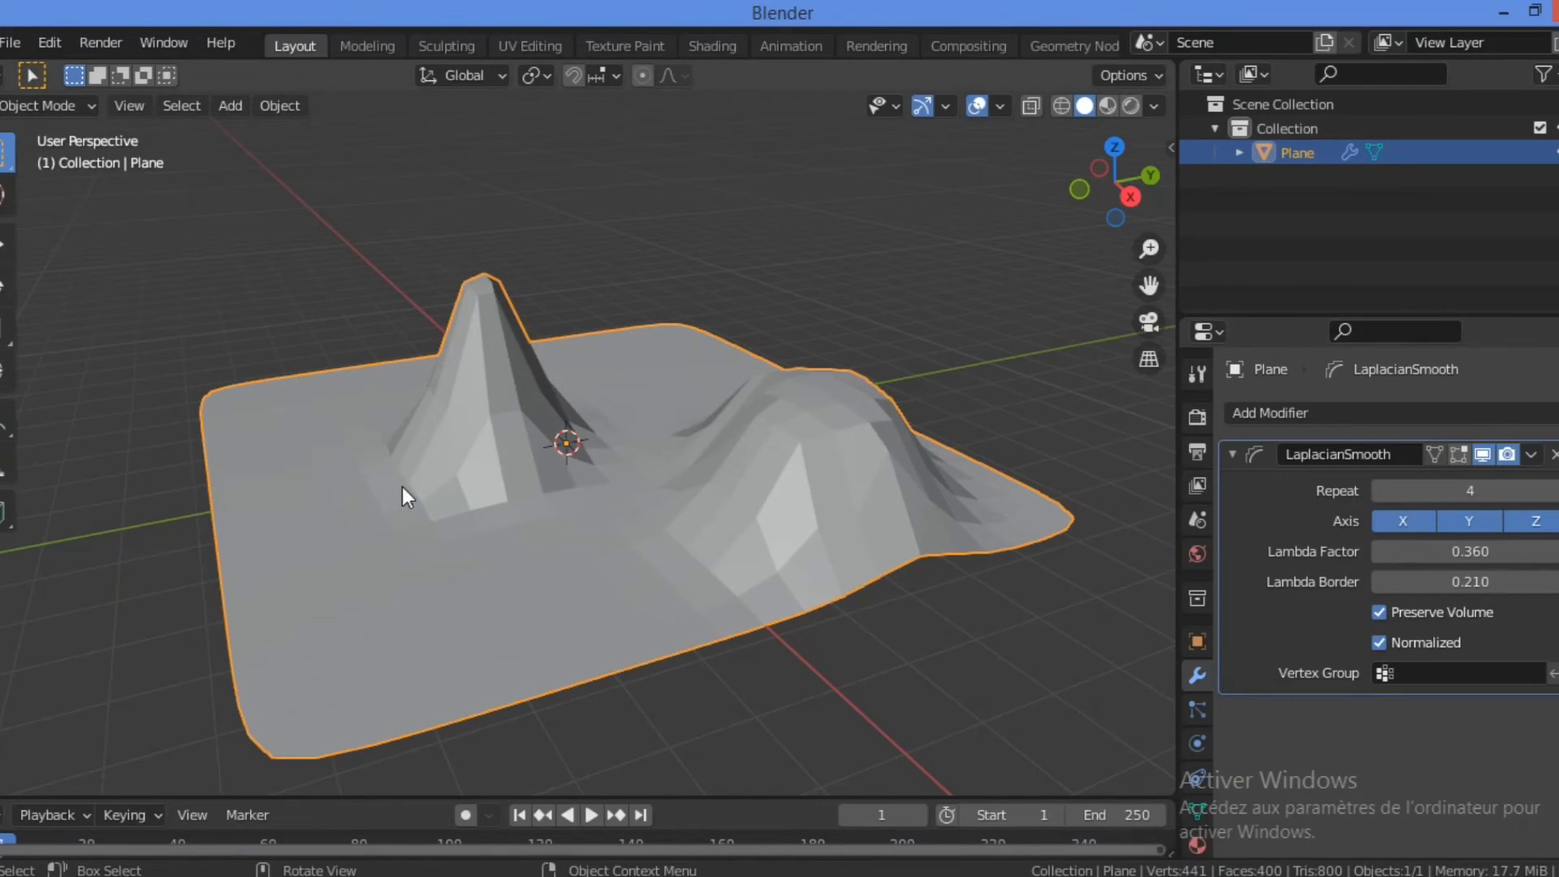
Step: Compare the Normalized and Preserve Volume toggles, then apply the Laplacian Smooth modifier
left_click(1380, 642)
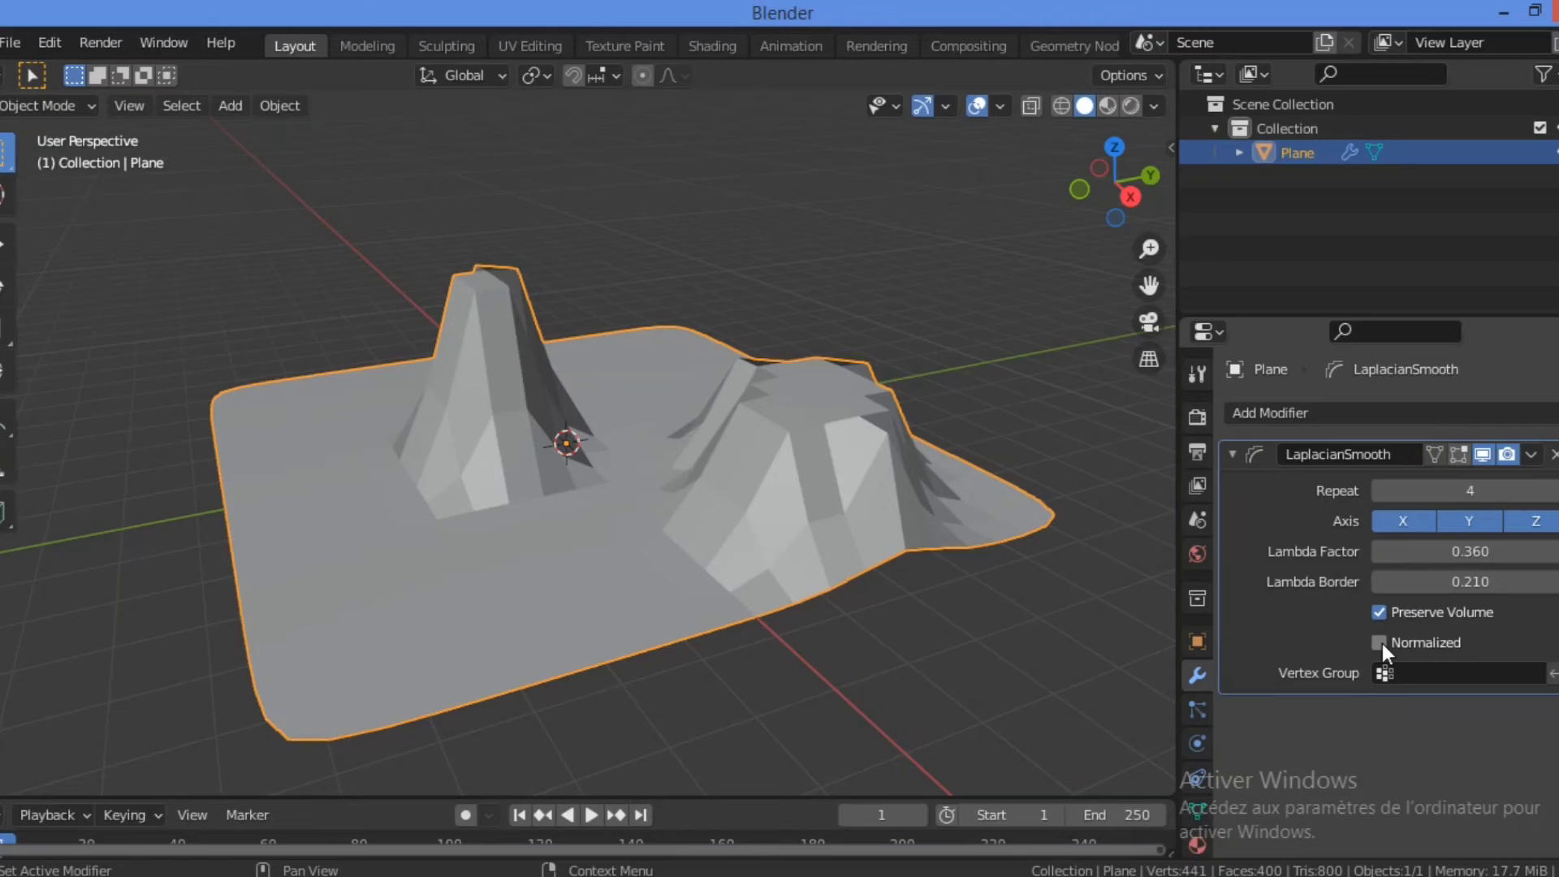
left_click(1380, 643)
left_click(1380, 642)
left_click(1377, 643)
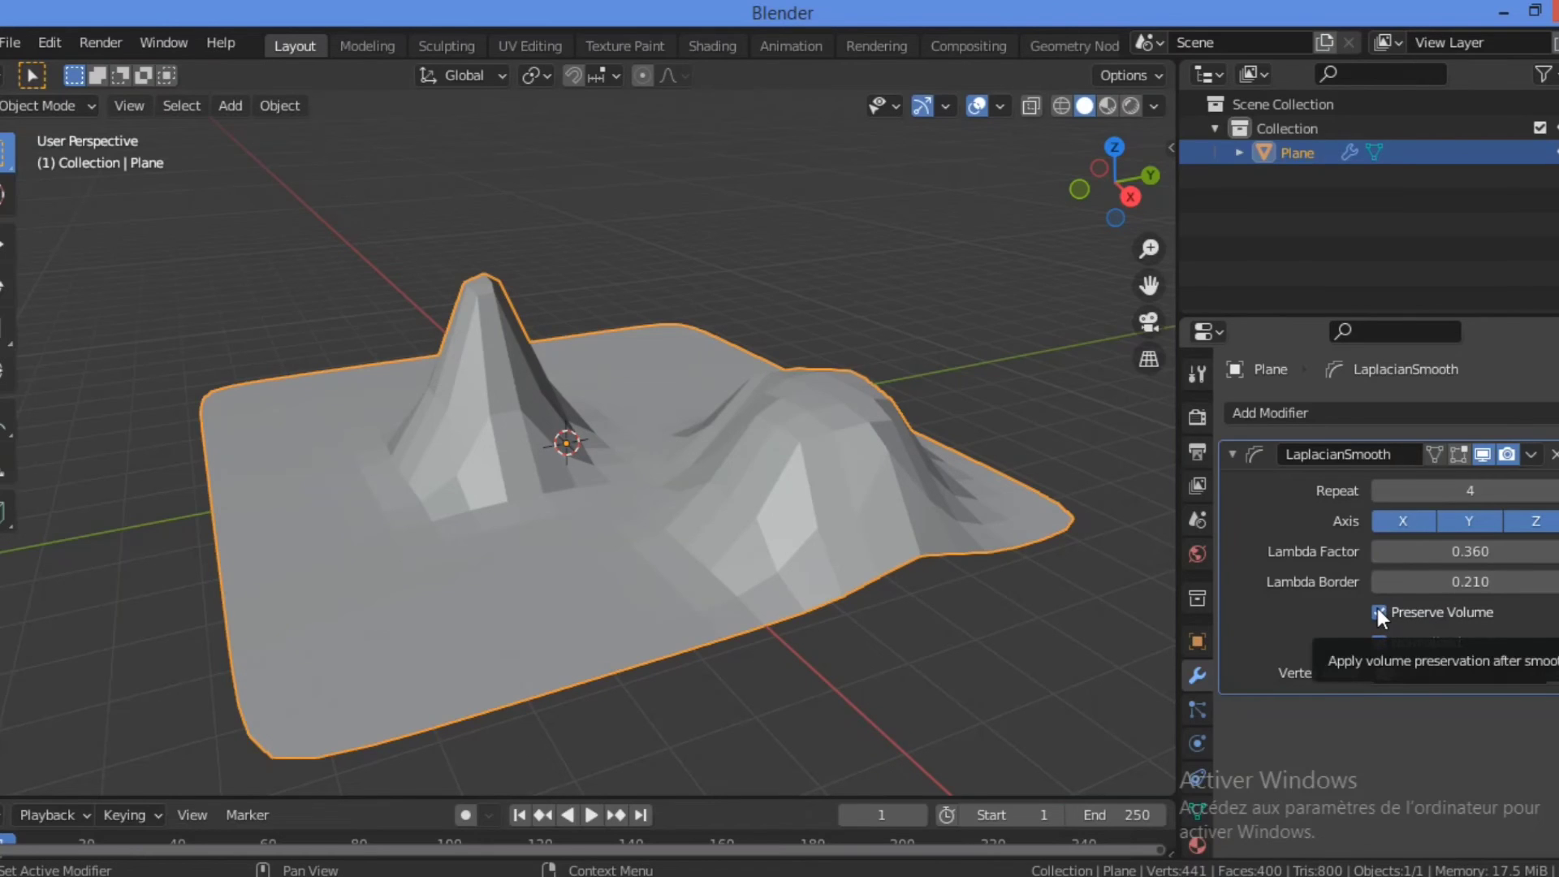
left_click(1378, 611)
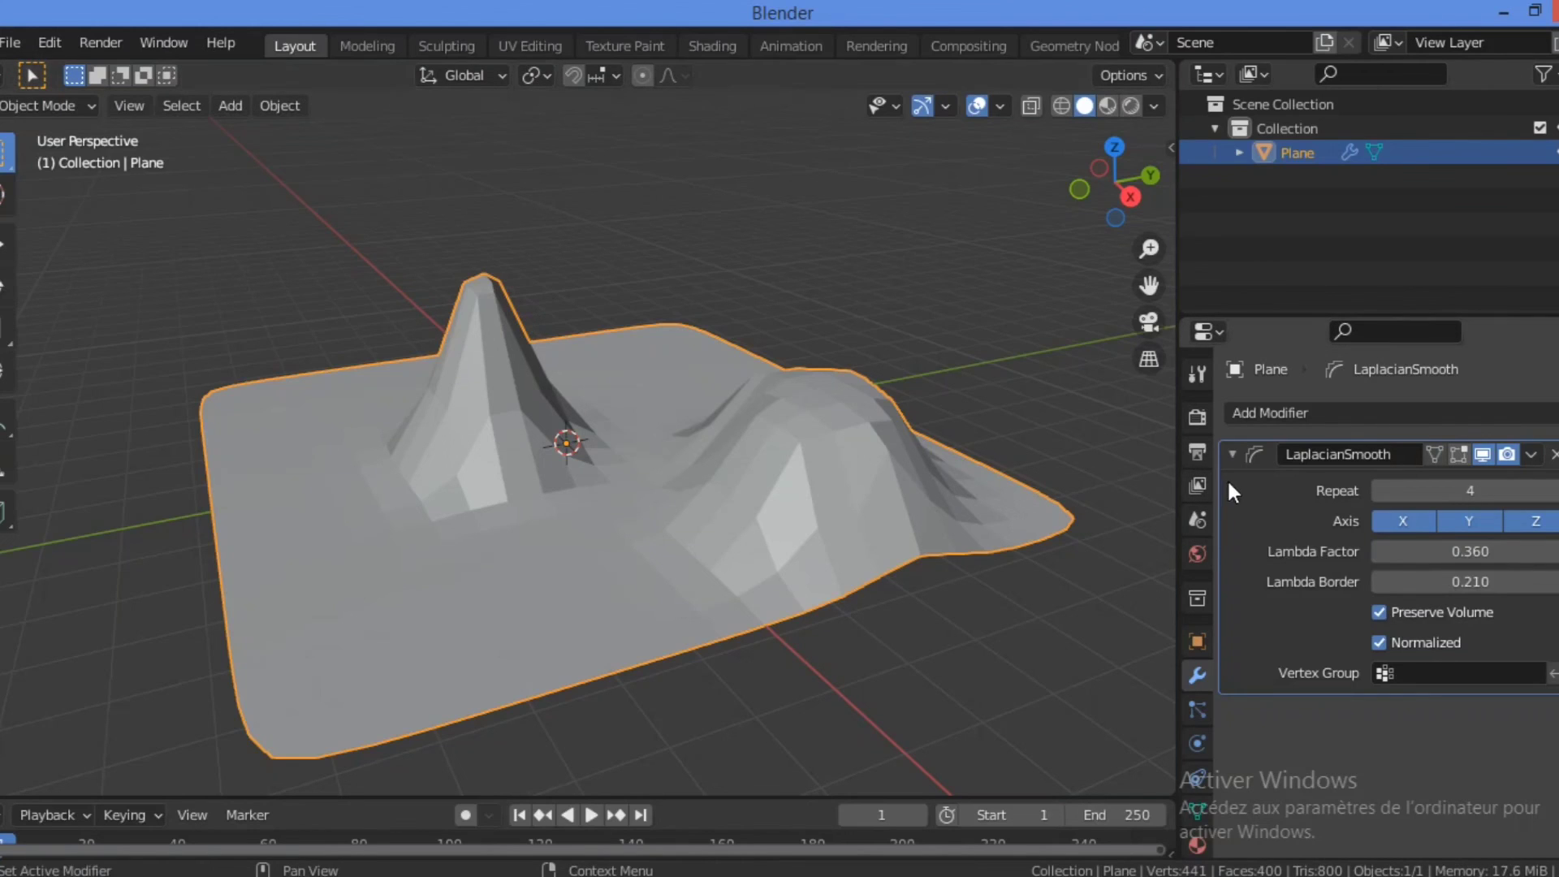
left_click(1530, 458)
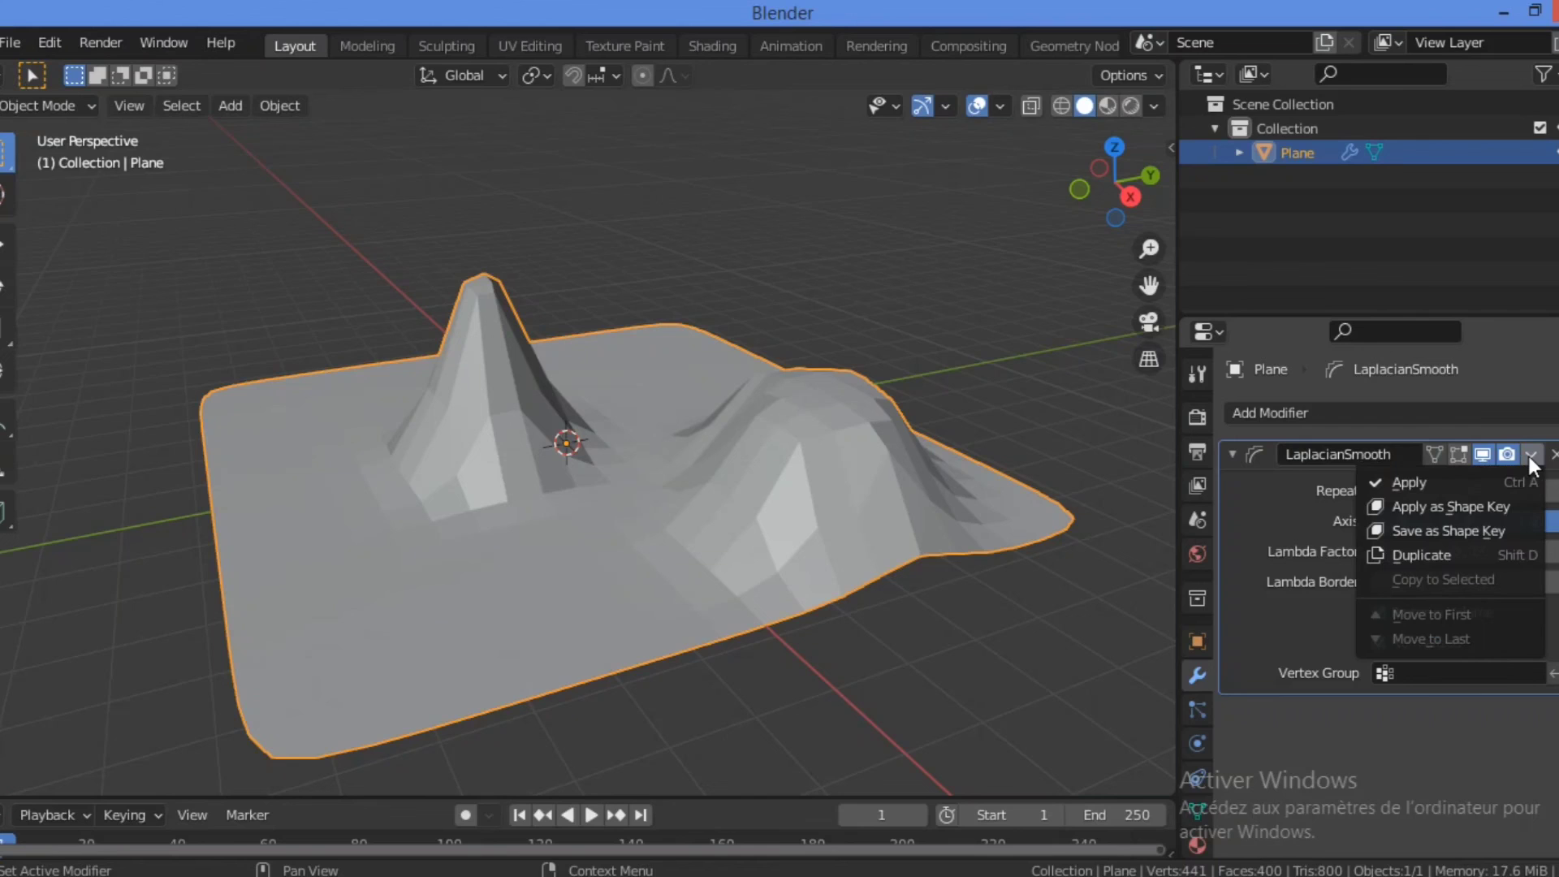
left_click(1410, 480)
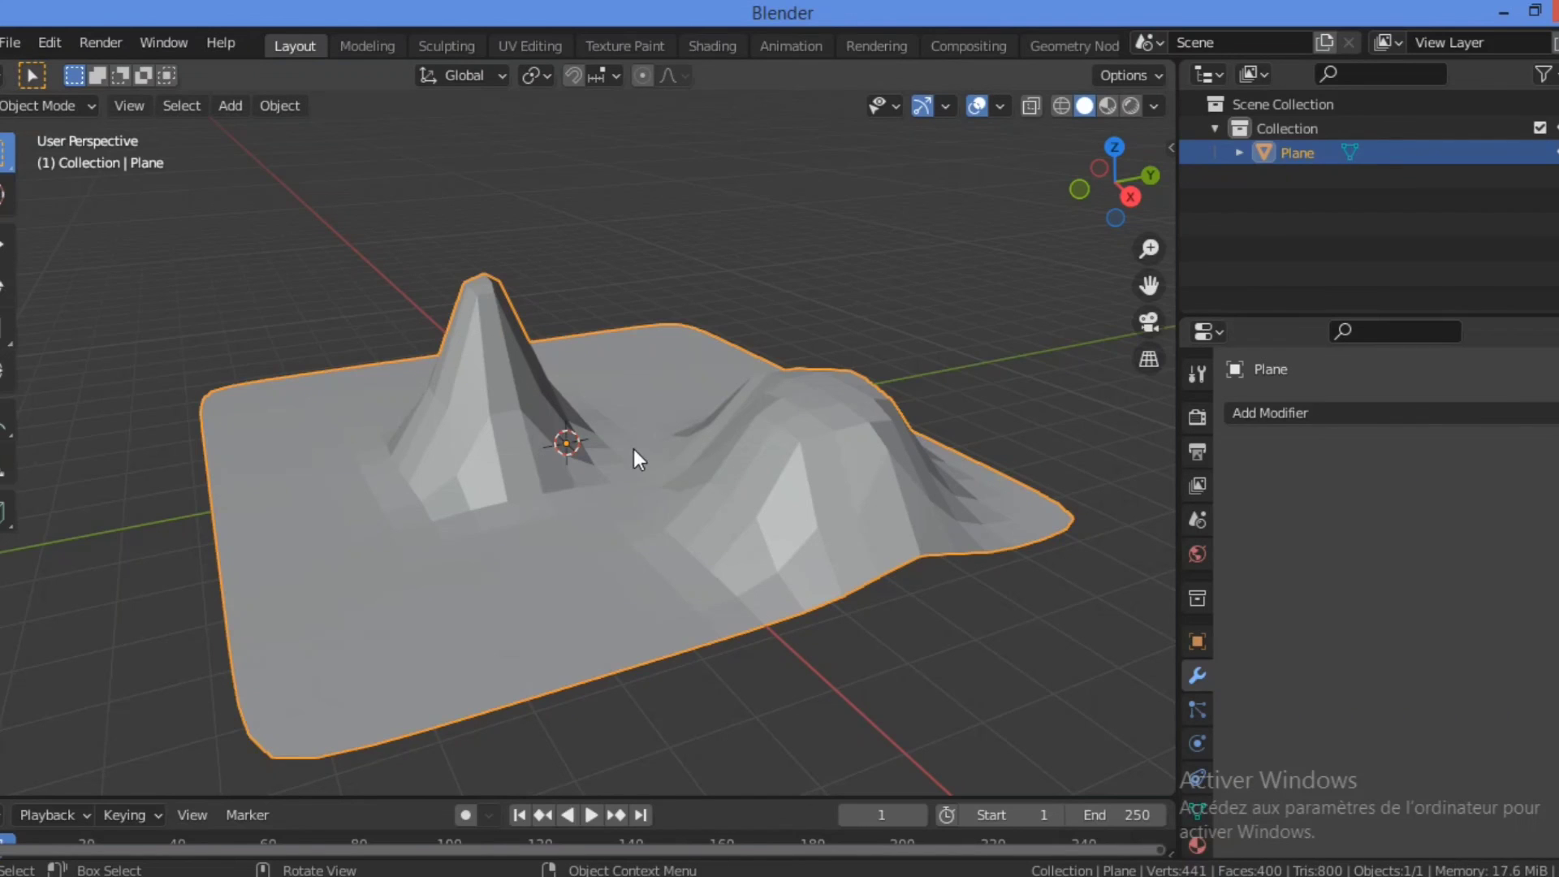
key("Tab")
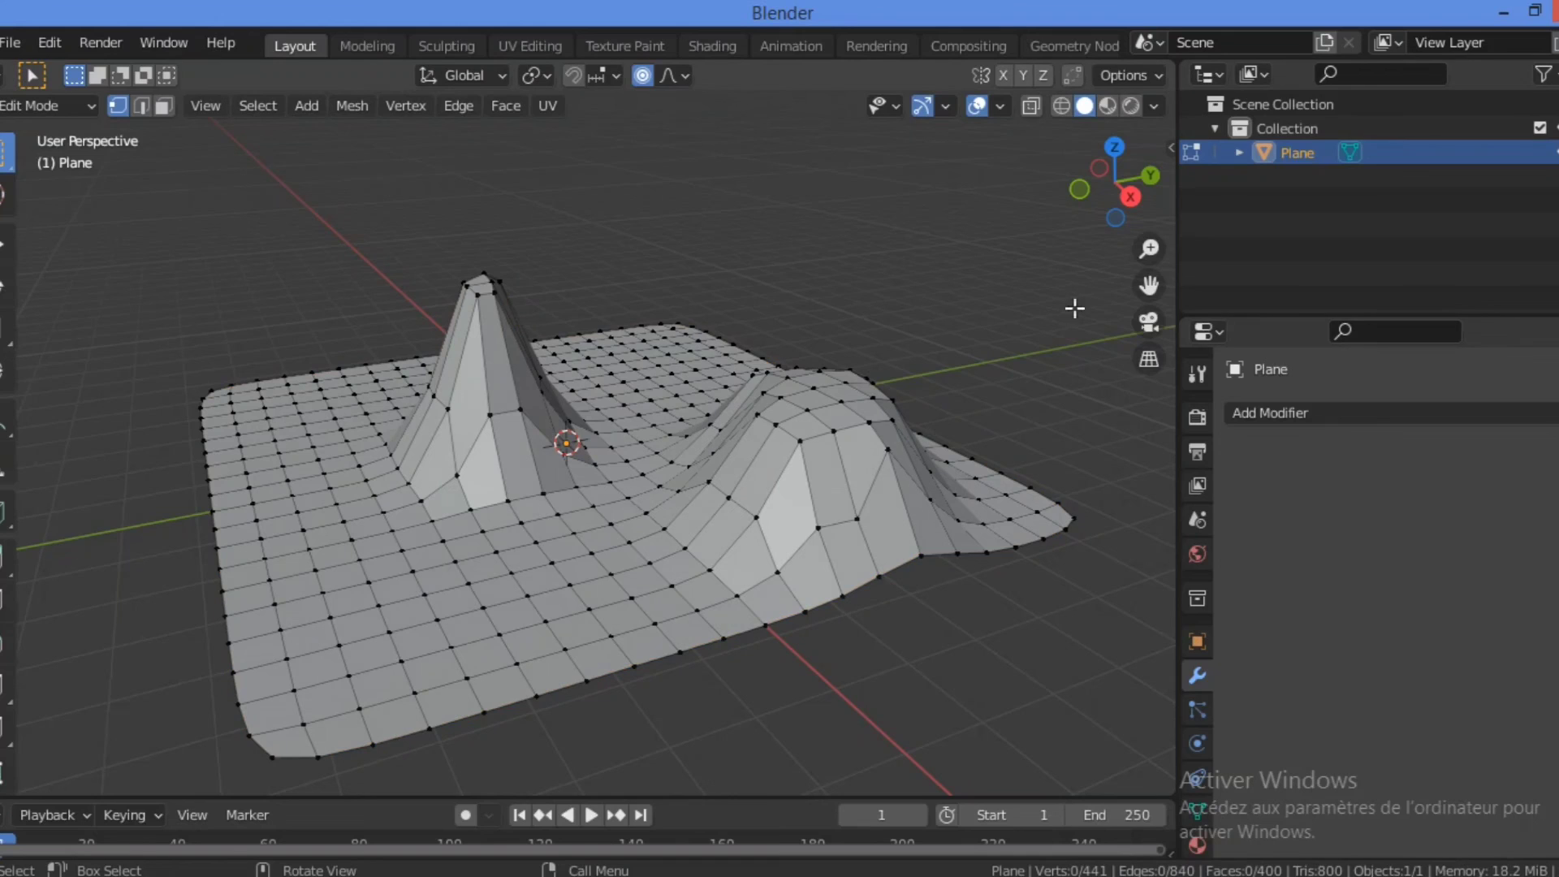
left_click_drag(1152, 248, 1153, 219)
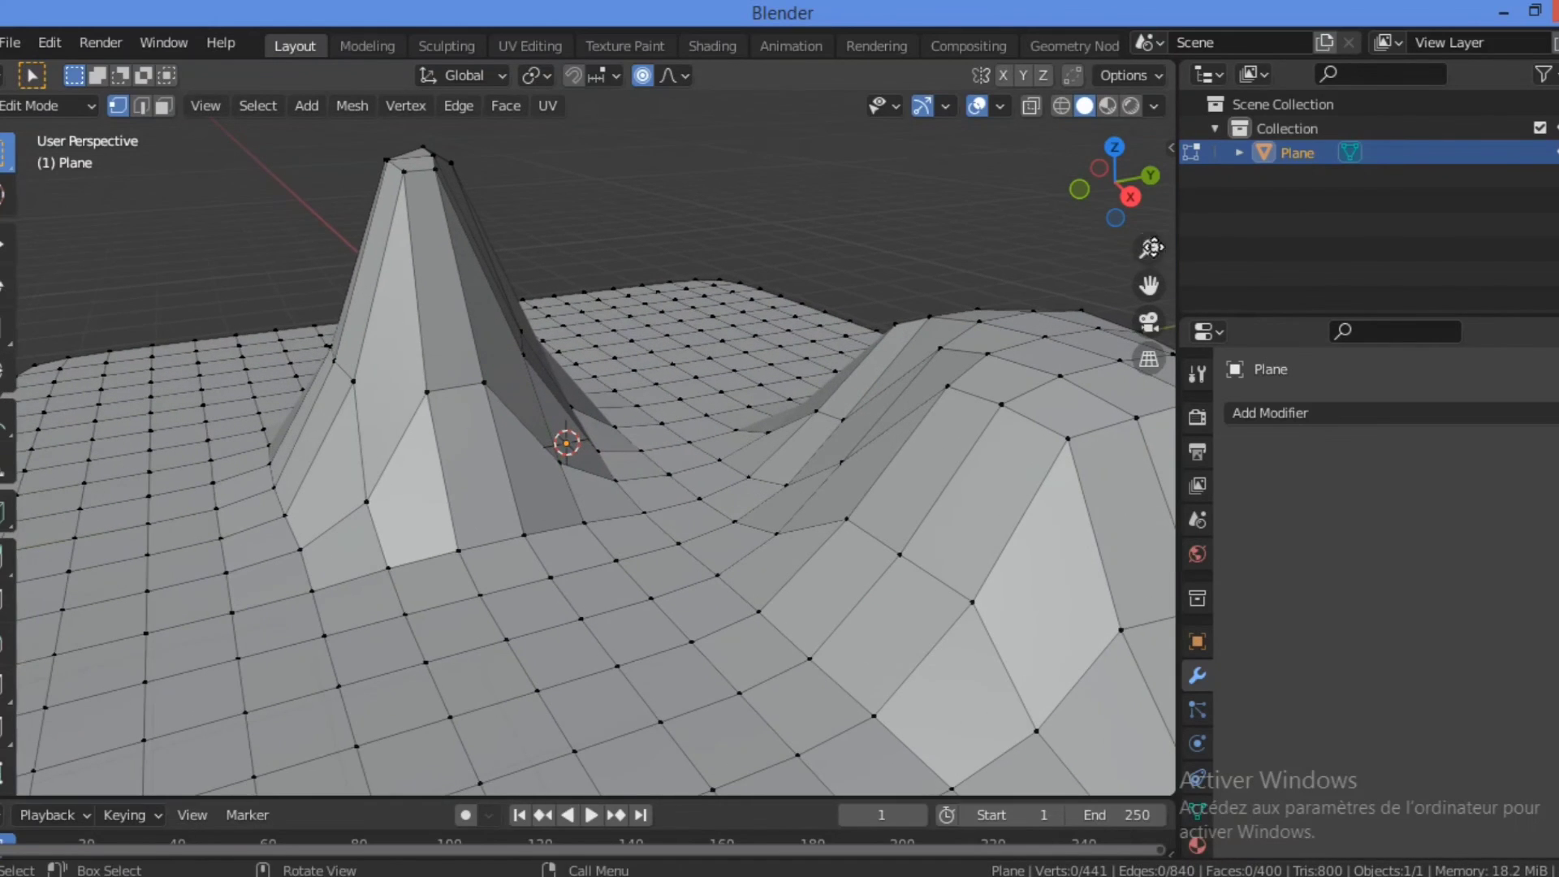
mouse_move(1111, 157)
left_mouse_down()
mouse_move(1119, 194)
mouse_move(1134, 192)
mouse_move(1111, 202)
left_mouse_up()
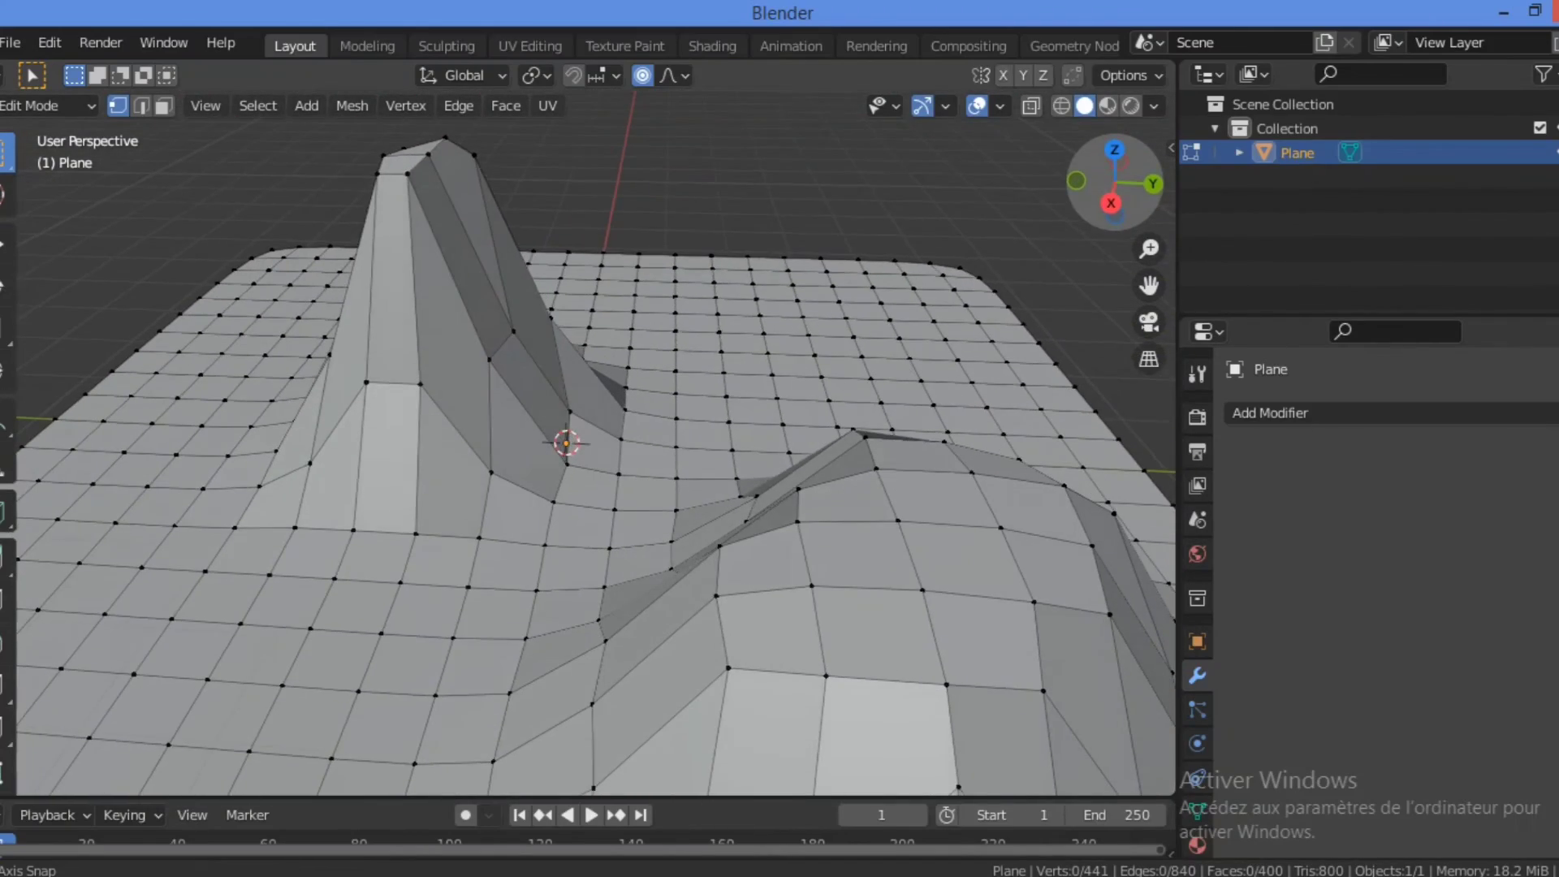